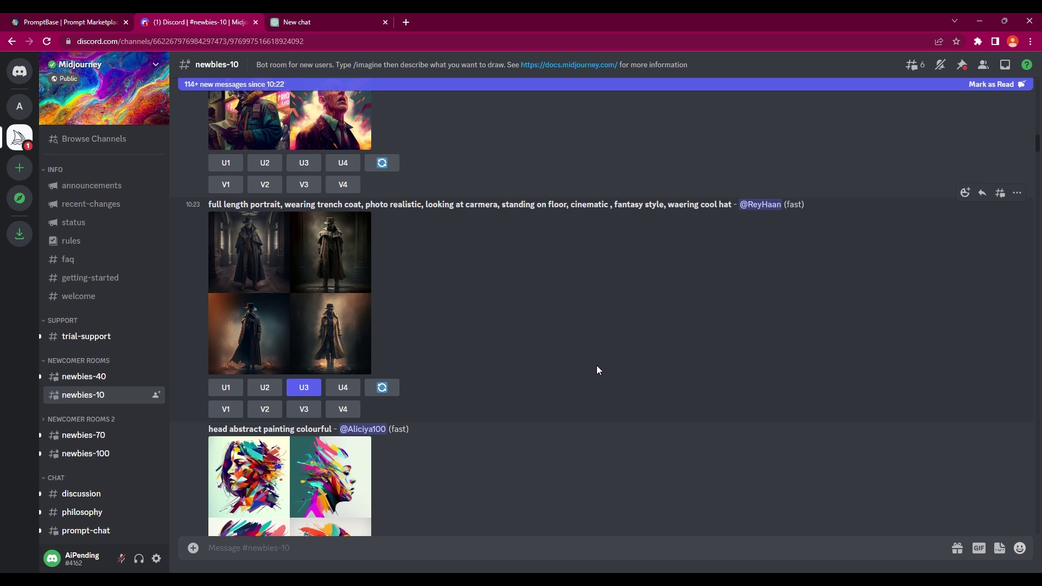
{"action": "scroll", "coordinate": [597, 365], "scroll_direction": "up", "scroll_amount": 2}
{"action": "scroll", "coordinate": [595, 370], "scroll_direction": "down", "scroll_amount": 2}
{"action": "scroll", "coordinate": [595, 370], "scroll_direction": "down", "scroll_amount": 1}
{"action": "scroll", "coordinate": [596, 370], "scroll_direction": "down", "scroll_amount": 1}
{"action": "scroll", "coordinate": [591, 379], "scroll_direction": "up", "scroll_amount": 5}
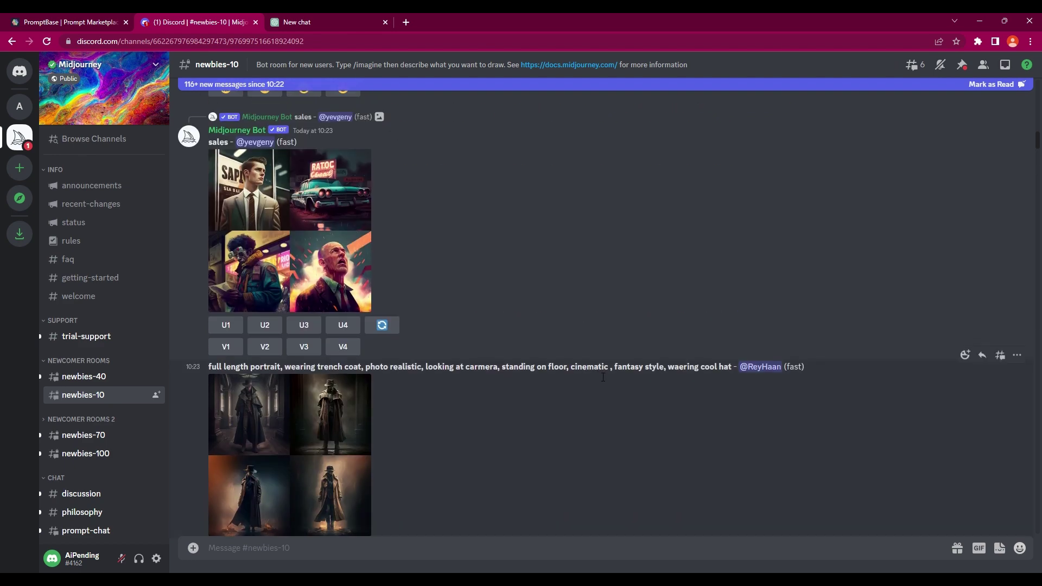
{"action": "scroll", "coordinate": [592, 372], "scroll_direction": "down", "scroll_amount": 2}
{"action": "scroll", "coordinate": [587, 373], "scroll_direction": "down", "scroll_amount": 1}
{"action": "scroll", "coordinate": [579, 379], "scroll_direction": "down", "scroll_amount": 1}
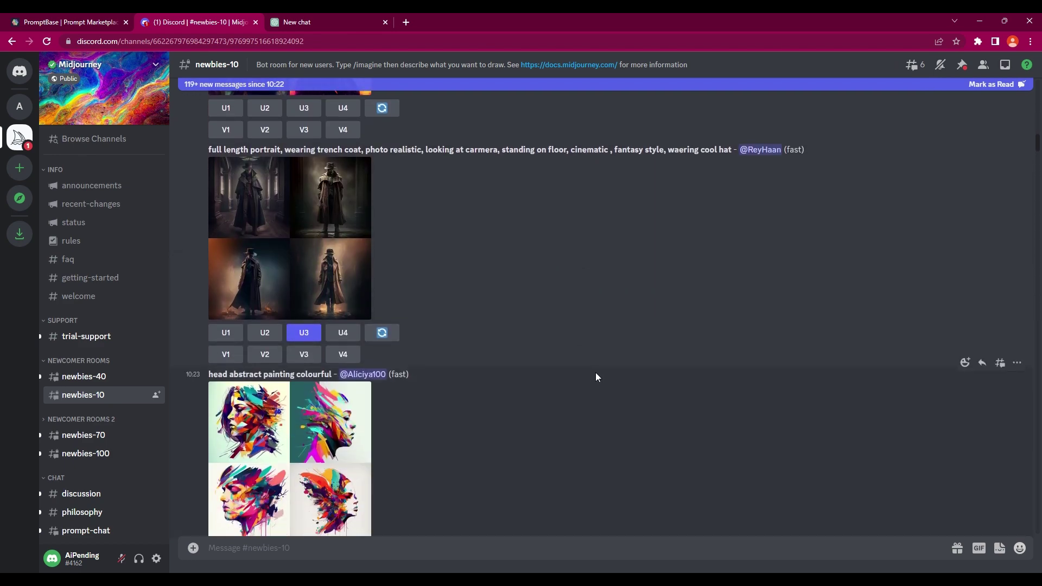
- Switch from the ChatGPT chat to the PromptBase marketplace site
{"action": "left_click", "coordinate": [325, 23]}
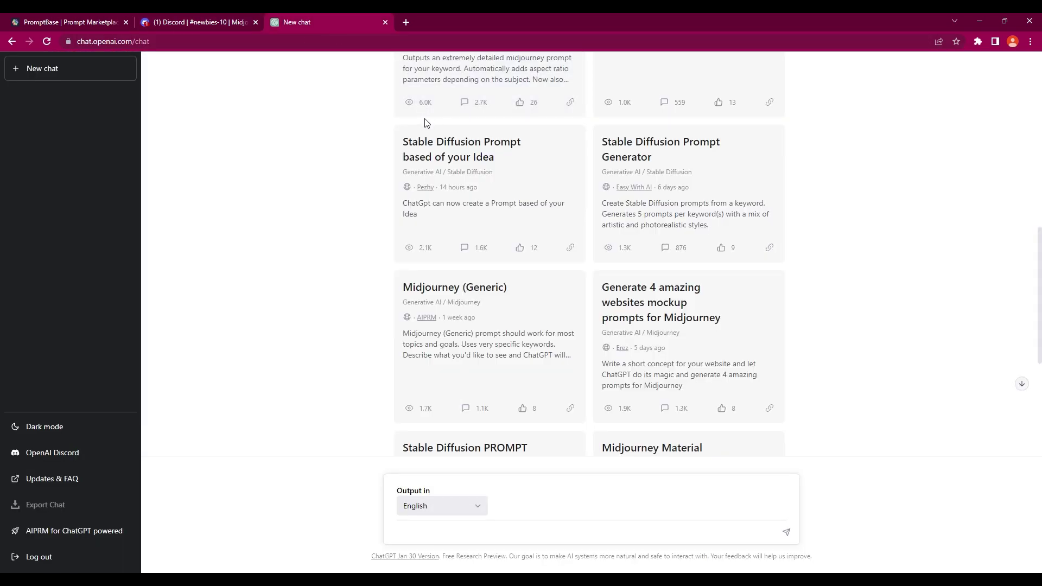
{"action": "left_click", "coordinate": [78, 19]}
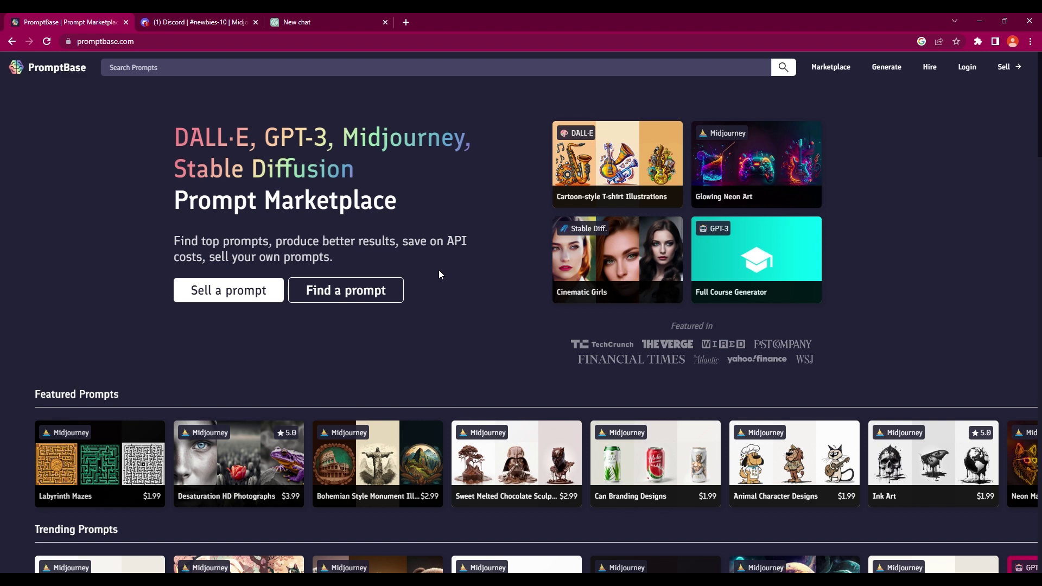
{"action": "scroll", "coordinate": [506, 327], "scroll_direction": "down", "scroll_amount": 2}
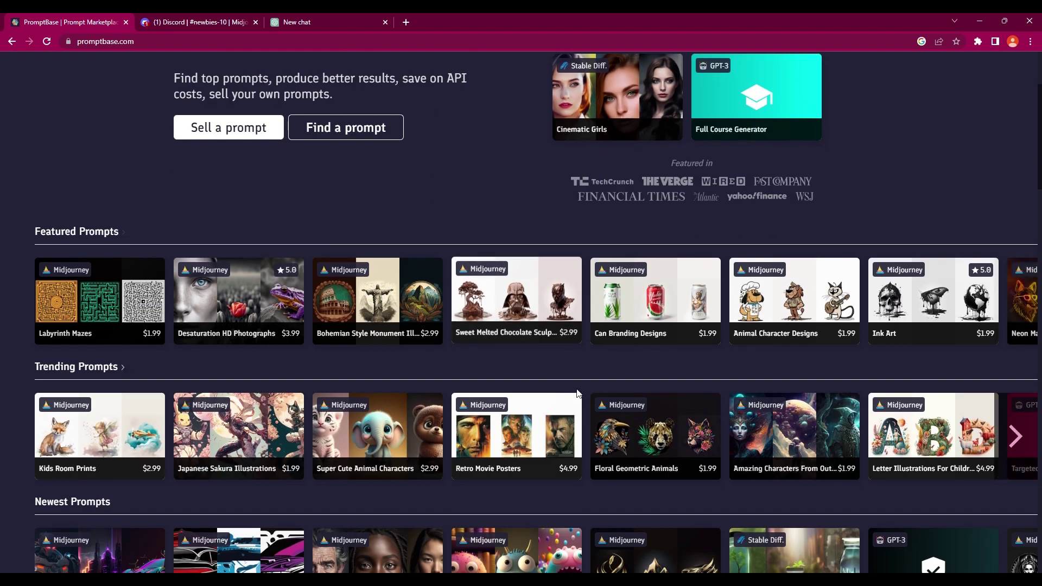
{"action": "scroll", "coordinate": [576, 380], "scroll_direction": "down", "scroll_amount": 2}
{"action": "scroll", "coordinate": [407, 318], "scroll_direction": "up", "scroll_amount": 1}
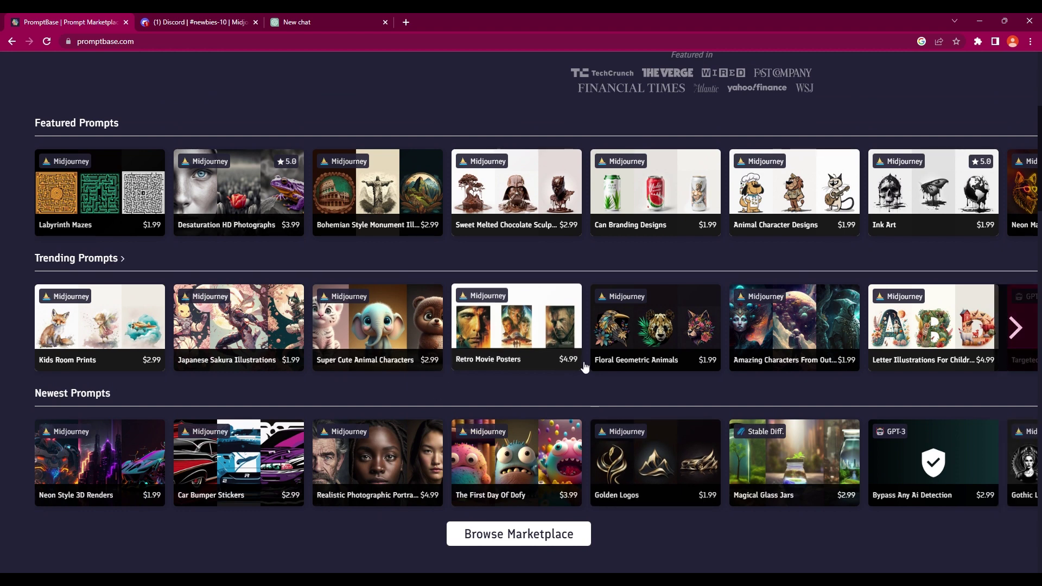
{"action": "scroll", "coordinate": [423, 393], "scroll_direction": "up", "scroll_amount": 3}
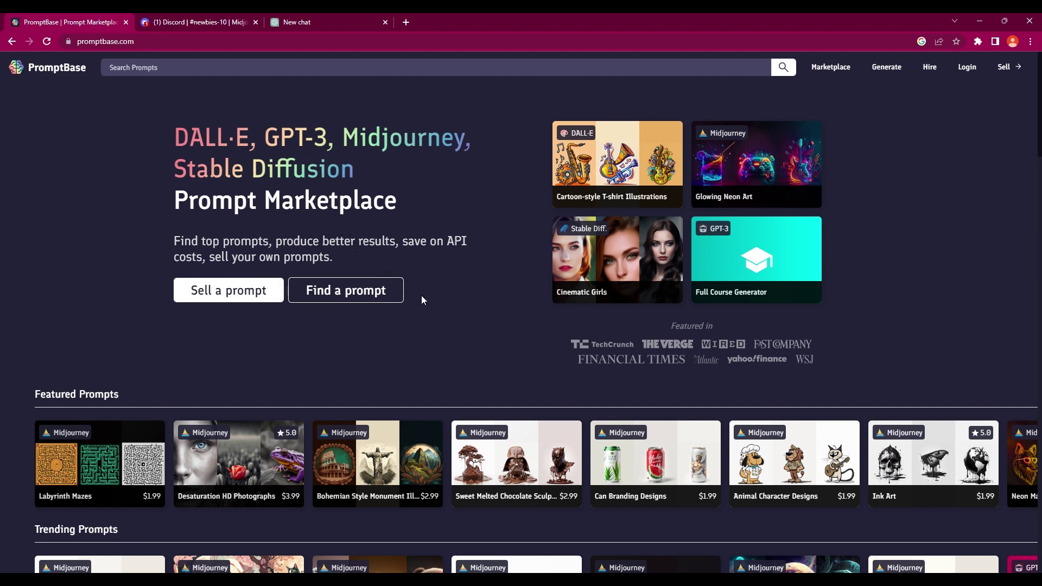
{"action": "scroll", "coordinate": [417, 307], "scroll_direction": "down", "scroll_amount": 2}
{"action": "scroll", "coordinate": [442, 307], "scroll_direction": "down", "scroll_amount": 3}
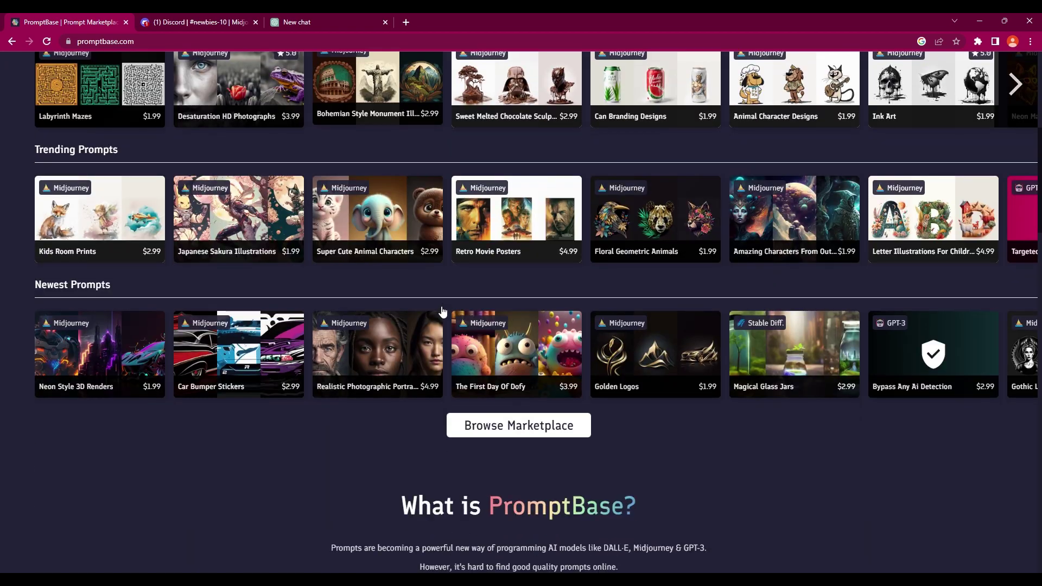
- Browse the full PromptBase prompt marketplace
{"action": "left_click", "coordinate": [512, 429]}
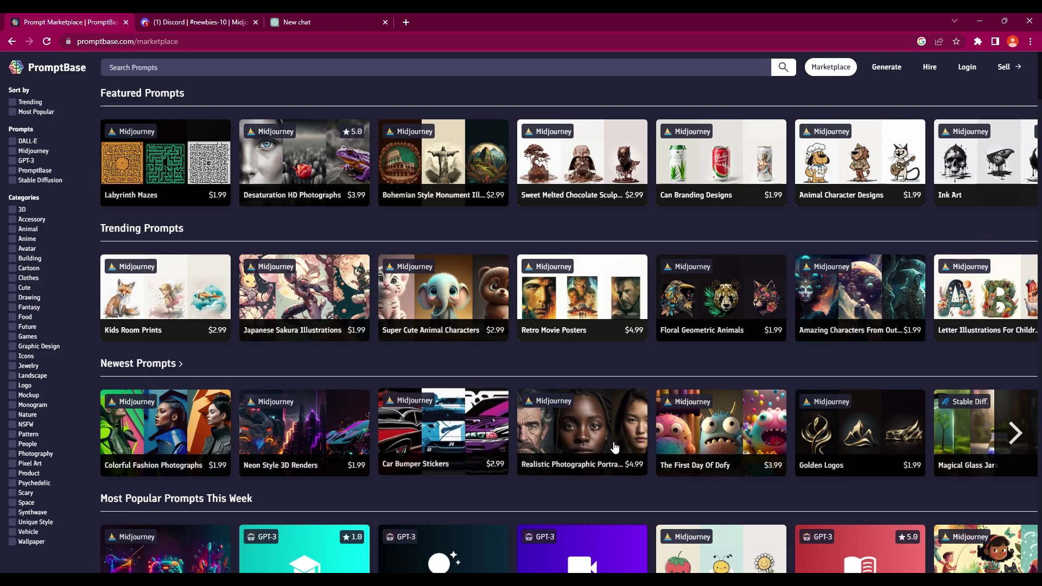
{"action": "scroll", "coordinate": [606, 446], "scroll_direction": "down", "scroll_amount": 2}
{"action": "scroll", "coordinate": [693, 420], "scroll_direction": "down", "scroll_amount": 1}
{"action": "scroll", "coordinate": [227, 448], "scroll_direction": "down", "scroll_amount": 1}
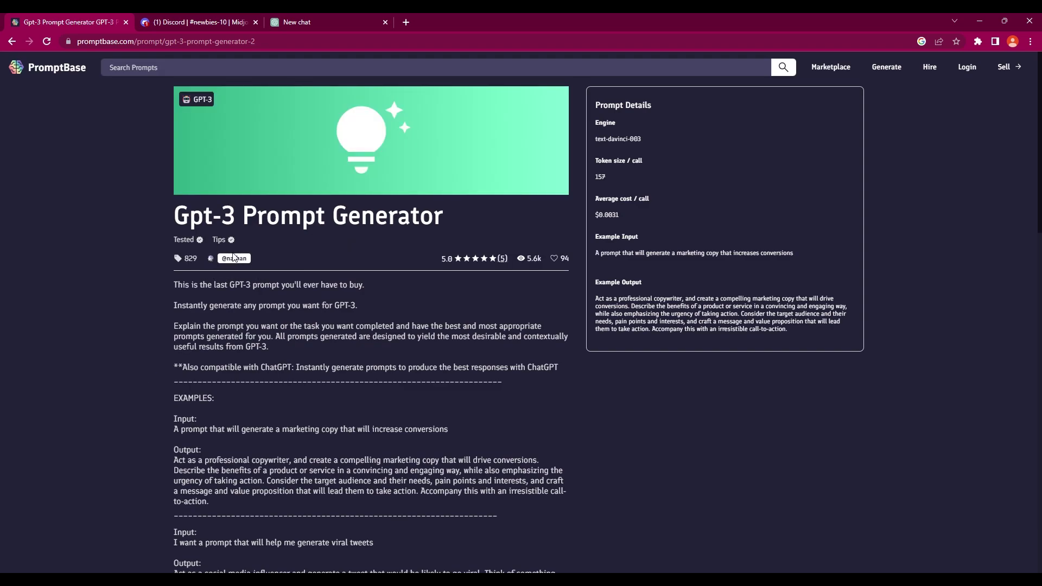
{"action": "left_click", "coordinate": [234, 258]}
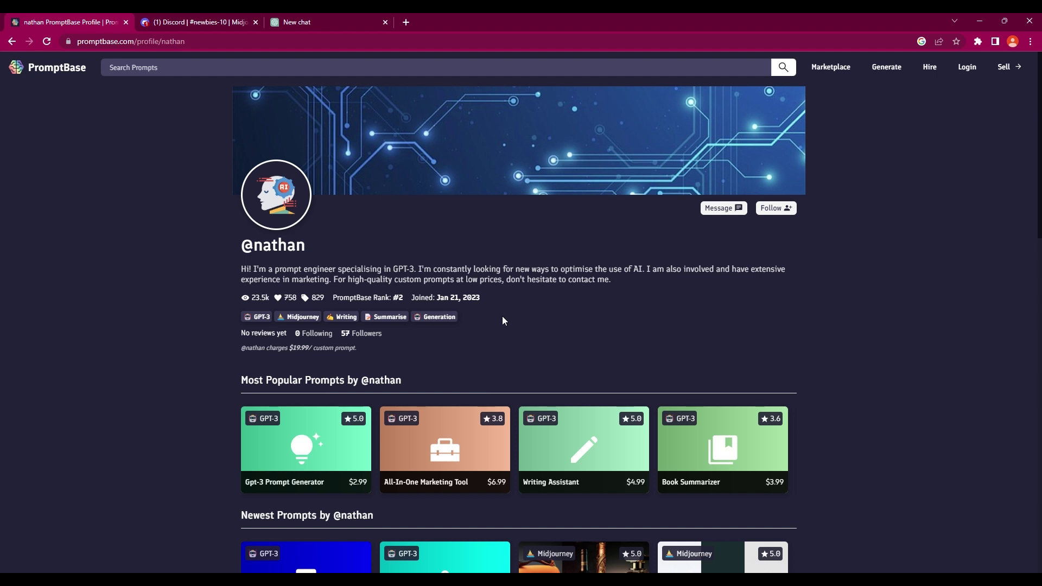
{"action": "scroll", "coordinate": [552, 357], "scroll_direction": "down", "scroll_amount": 2}
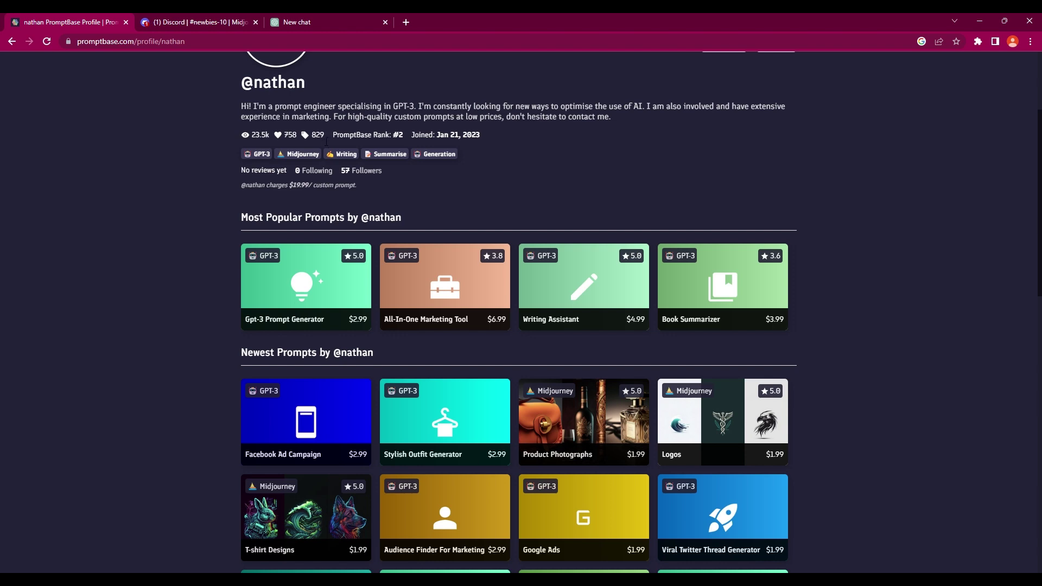
{"action": "mouse_move", "coordinate": [444, 449]}
{"action": "scroll", "coordinate": [542, 318], "scroll_direction": "down", "scroll_amount": 3}
{"action": "scroll", "coordinate": [242, 215], "scroll_direction": "up", "scroll_amount": 3}
{"action": "scroll", "coordinate": [242, 215], "scroll_direction": "up", "scroll_amount": 2}
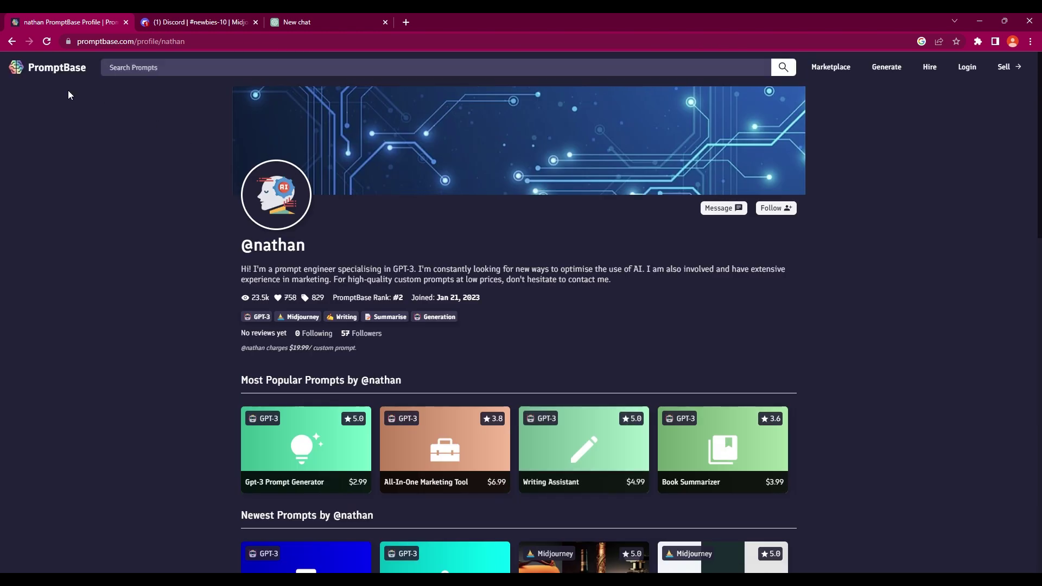
- Navigate back via the PromptBase home page to the marketplace and view the Full Course Generator listing
{"action": "left_click", "coordinate": [14, 44]}
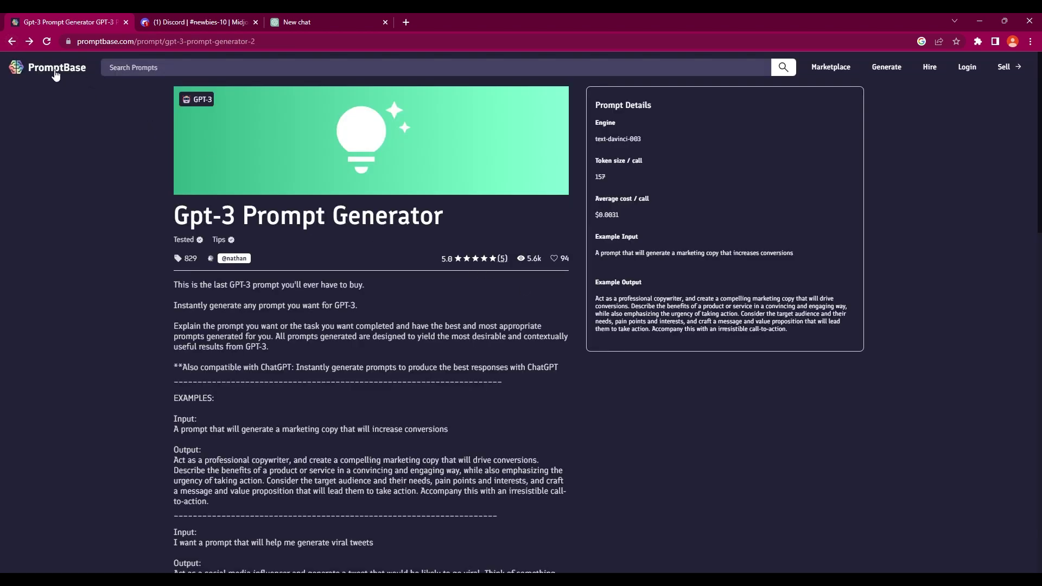
{"action": "left_click", "coordinate": [90, 79]}
{"action": "scroll", "coordinate": [489, 367], "scroll_direction": "down", "scroll_amount": 10}
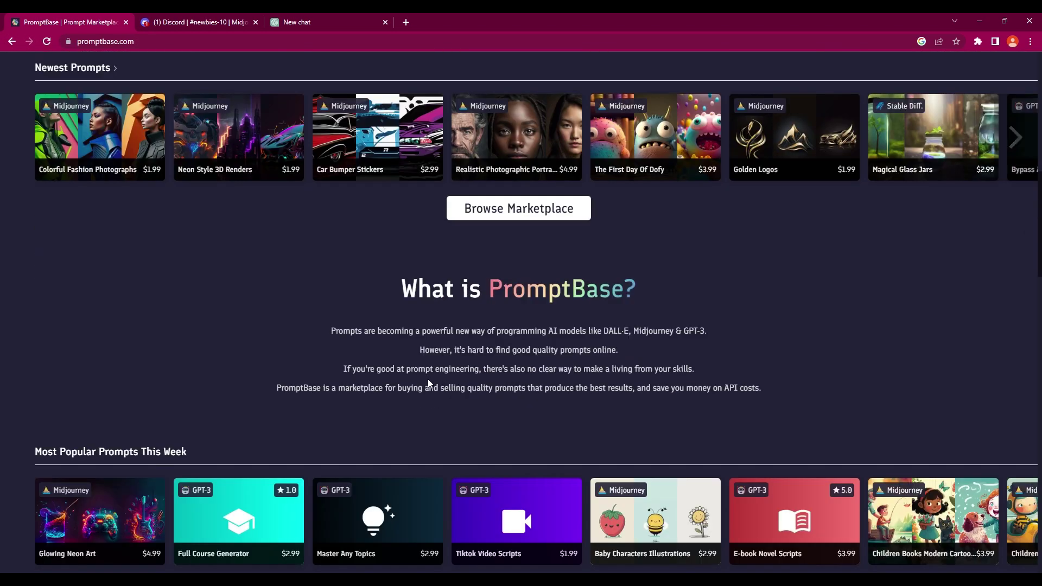
{"action": "left_click", "coordinate": [537, 214]}
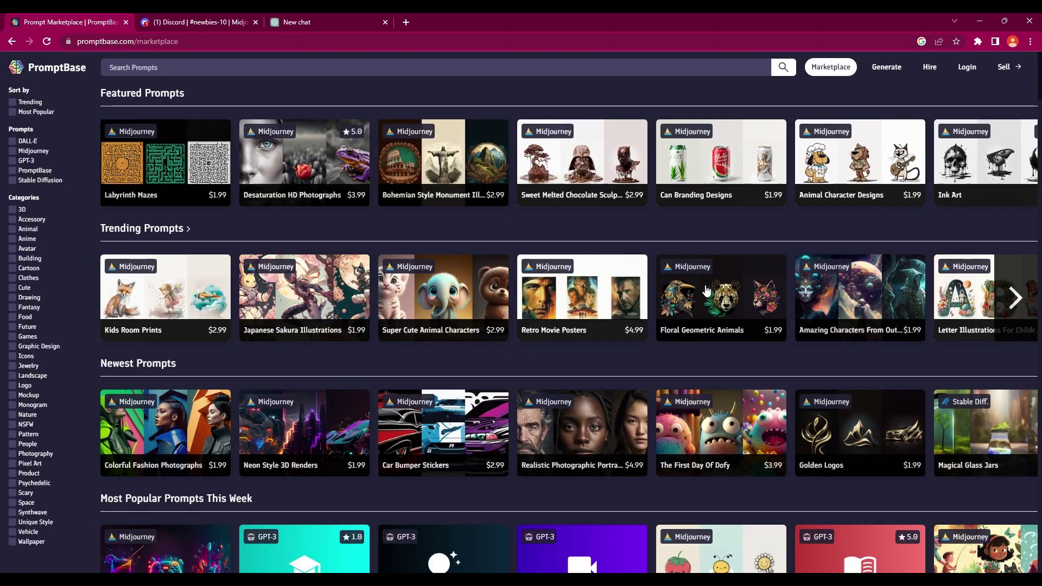
{"action": "scroll", "coordinate": [588, 283], "scroll_direction": "down", "scroll_amount": 2}
{"action": "scroll", "coordinate": [588, 284], "scroll_direction": "down", "scroll_amount": 2}
{"action": "scroll", "coordinate": [599, 293], "scroll_direction": "down", "scroll_amount": 2}
{"action": "scroll", "coordinate": [518, 297], "scroll_direction": "up", "scroll_amount": 2}
{"action": "scroll", "coordinate": [522, 294], "scroll_direction": "up", "scroll_amount": 1}
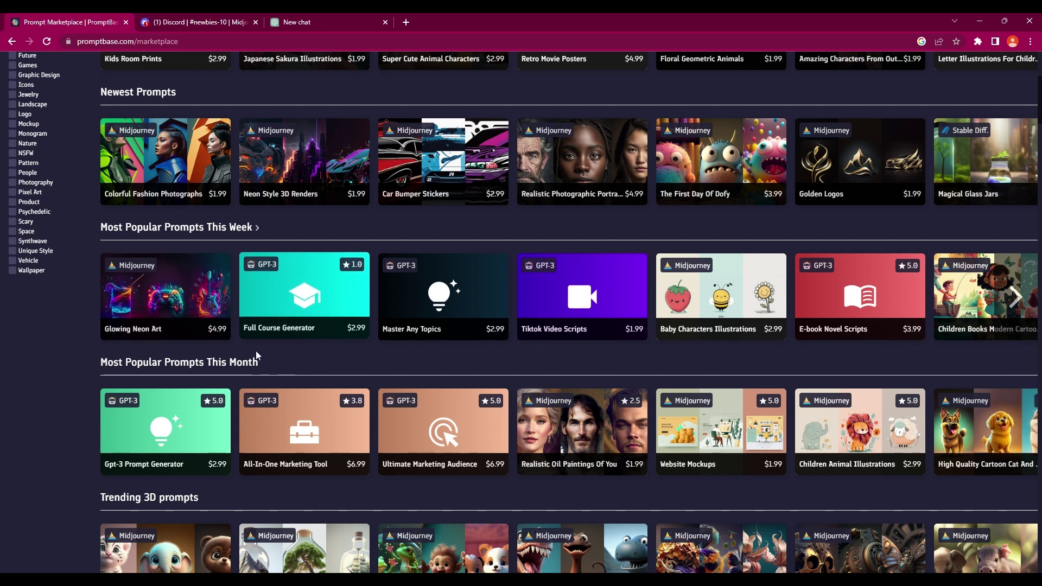
{"action": "mouse_move", "coordinate": [178, 227]}
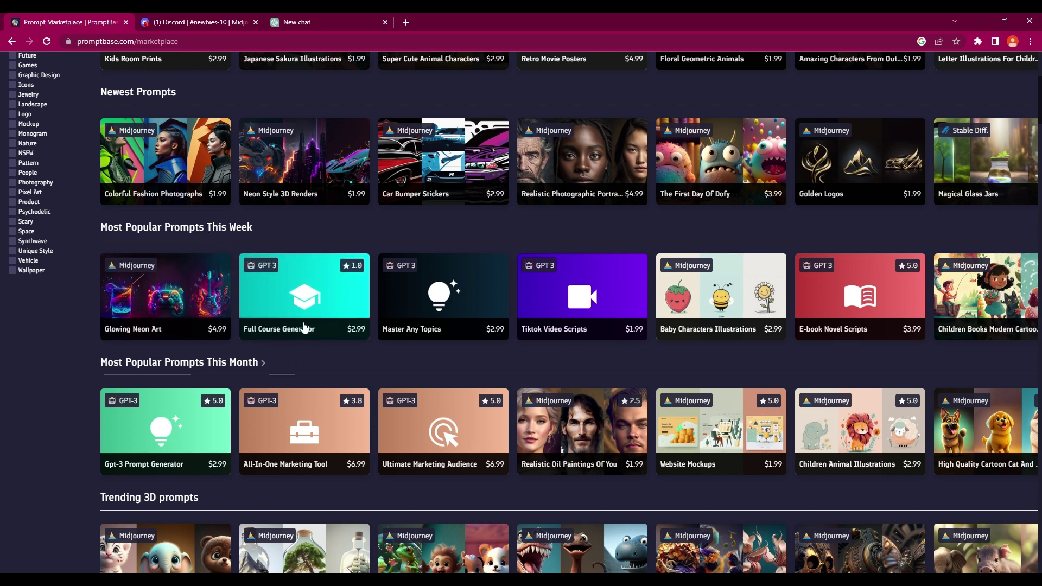
{"action": "mouse_move", "coordinate": [443, 295]}
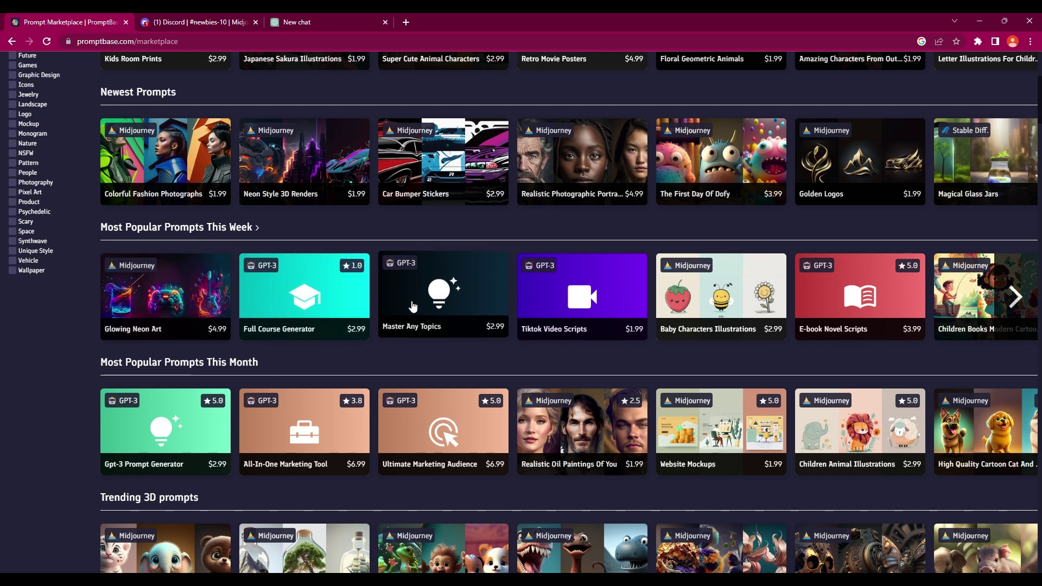
{"action": "left_click", "coordinate": [296, 290]}
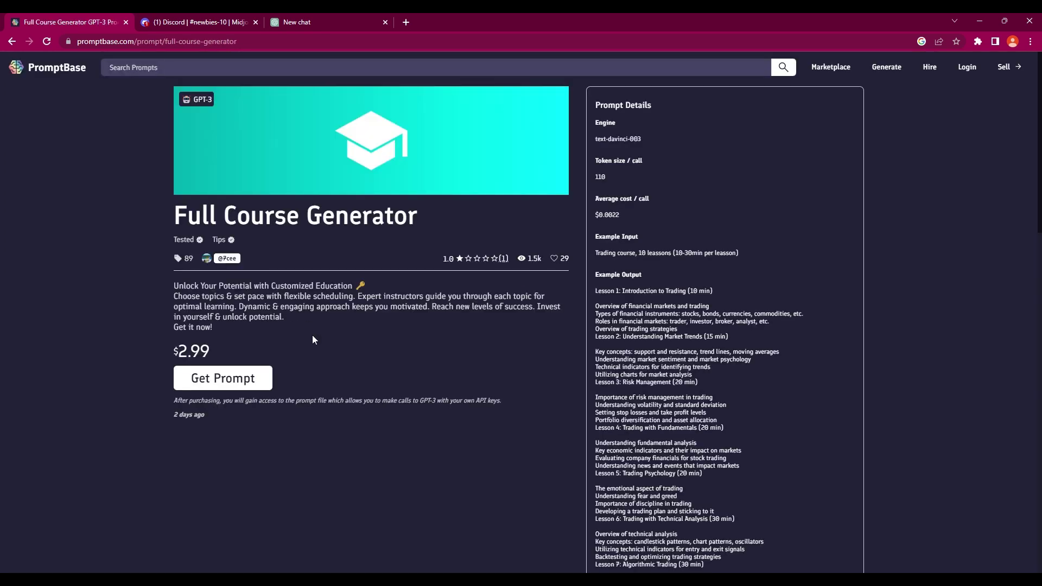
- Return to the listings and view the Ultimate Marketing Audience creator's profile
{"action": "left_click", "coordinate": [11, 41]}
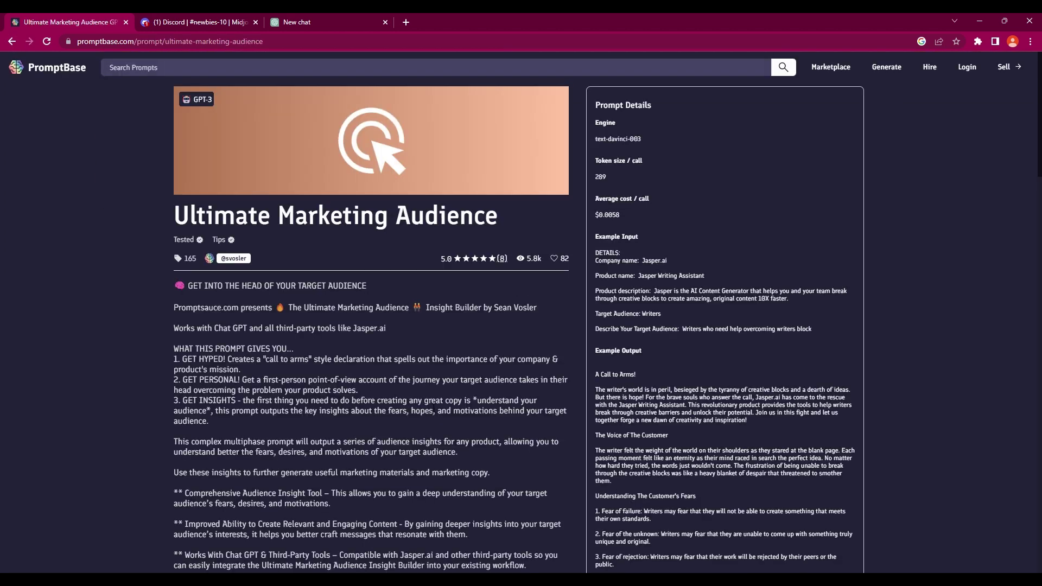
{"action": "scroll", "coordinate": [688, 357], "scroll_direction": "down", "scroll_amount": 3}
{"action": "scroll", "coordinate": [557, 358], "scroll_direction": "up", "scroll_amount": 3}
{"action": "left_click", "coordinate": [232, 258]}
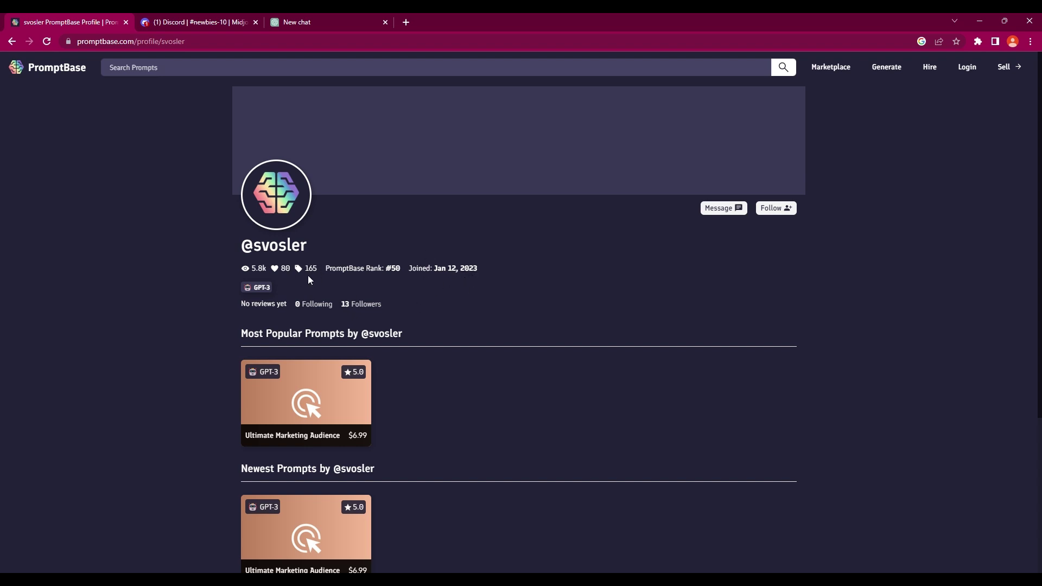
{"action": "scroll", "coordinate": [304, 290], "scroll_direction": "down", "scroll_amount": 2}
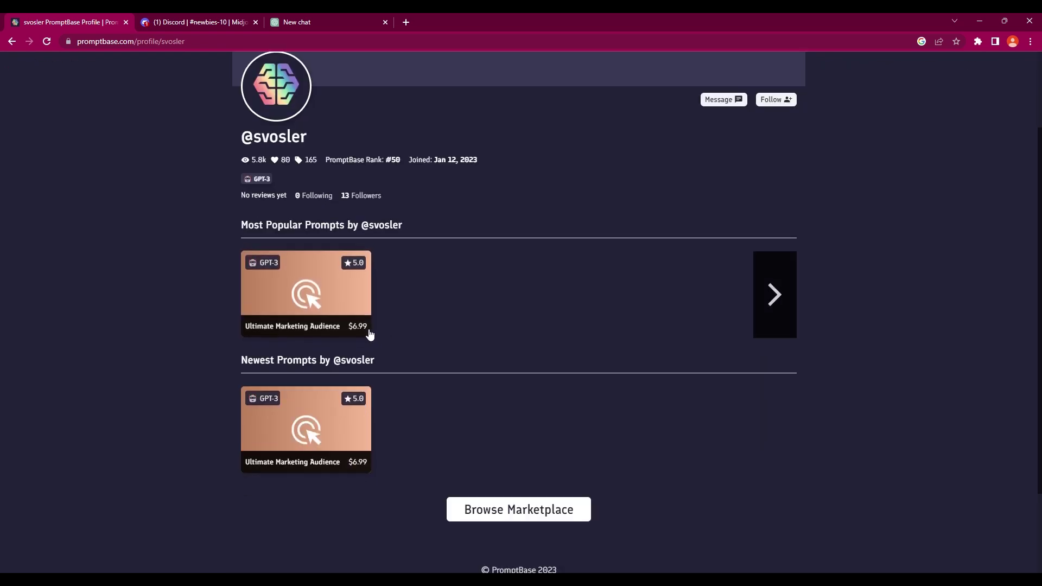
{"action": "scroll", "coordinate": [321, 343], "scroll_direction": "up", "scroll_amount": 2}
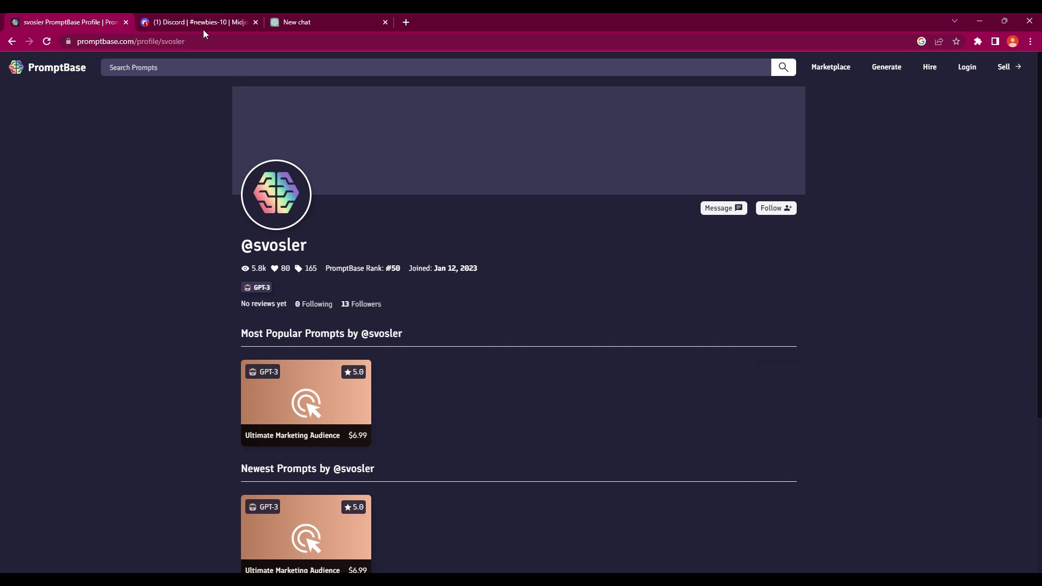
- Return to the PromptBase home page, then switch to the ChatGPT chat with AIPRM templates
{"action": "left_click", "coordinate": [67, 71]}
{"action": "scroll", "coordinate": [566, 275], "scroll_direction": "down", "scroll_amount": 2}
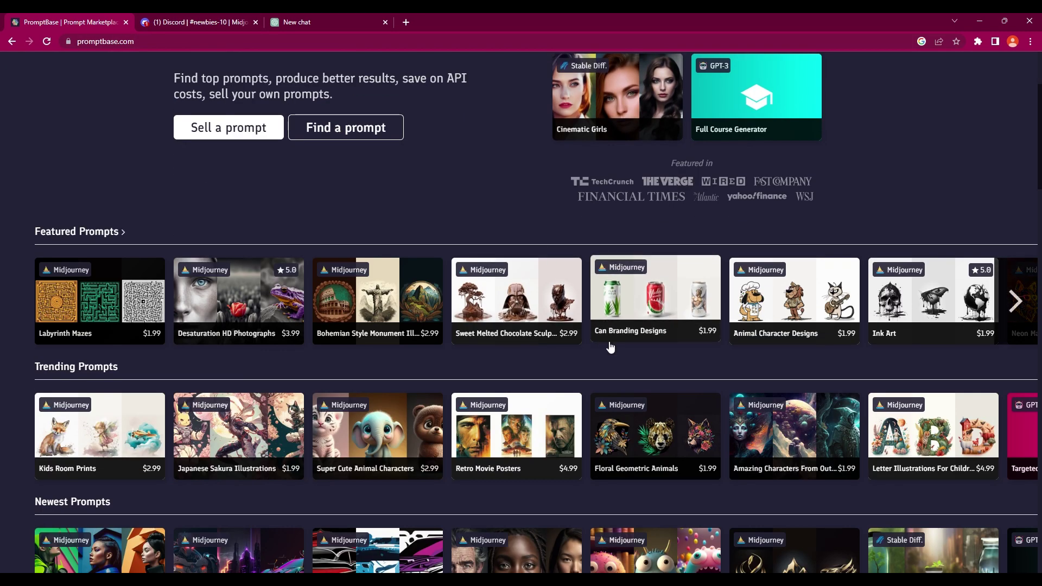
{"action": "left_click", "coordinate": [356, 18]}
{"action": "scroll", "coordinate": [635, 264], "scroll_direction": "up", "scroll_amount": 5}
{"action": "scroll", "coordinate": [546, 193], "scroll_direction": "up", "scroll_amount": 3}
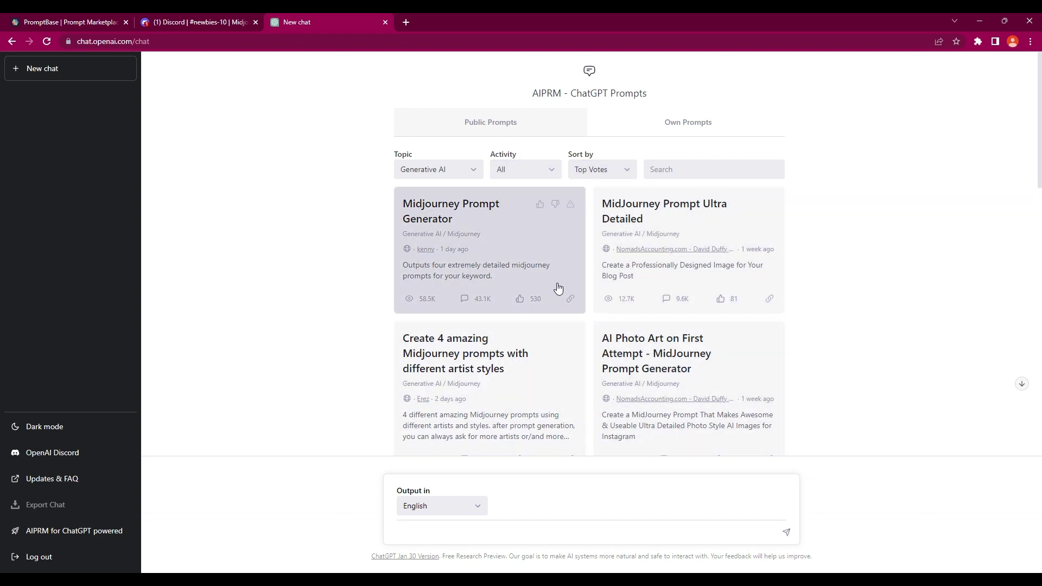
- Load the Midjourney Prompt Generator template, glancing at PromptBase between ChatGPT visits
{"action": "left_click", "coordinate": [512, 248]}
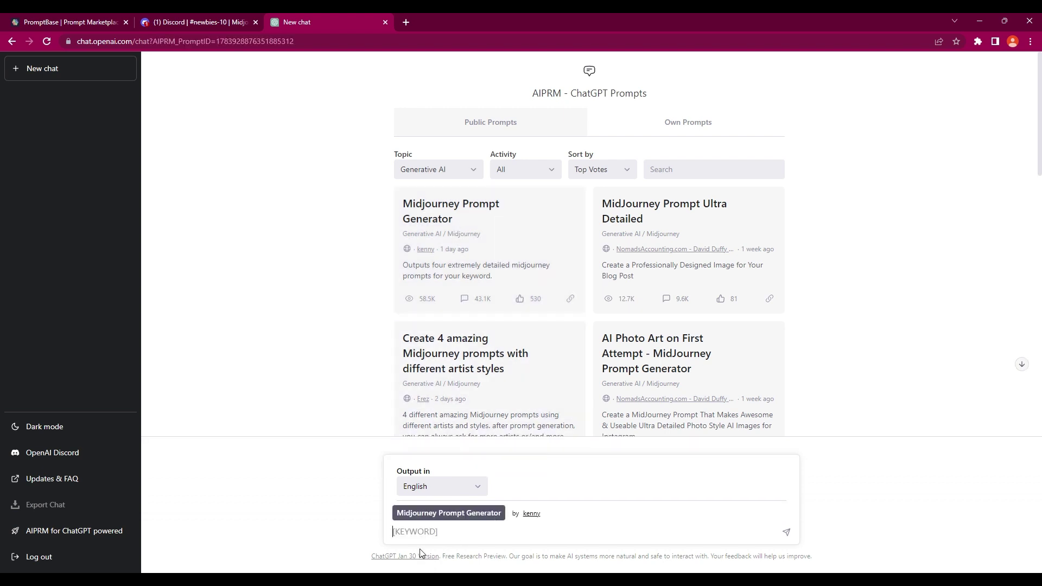
{"action": "left_click", "coordinate": [98, 21]}
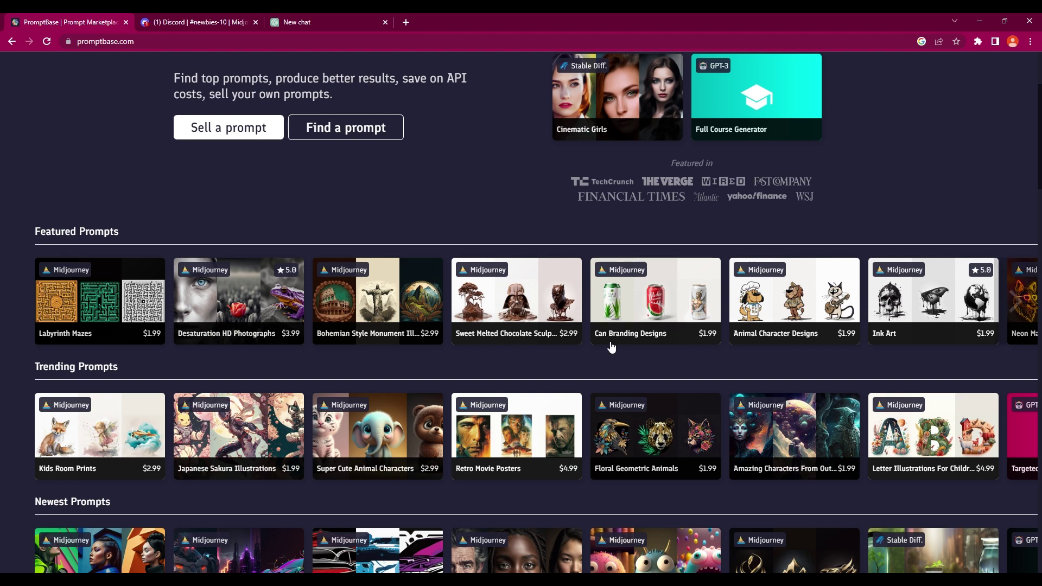
{"action": "scroll", "coordinate": [608, 309], "scroll_direction": "down", "scroll_amount": 1}
{"action": "mouse_move", "coordinate": [780, 247]}
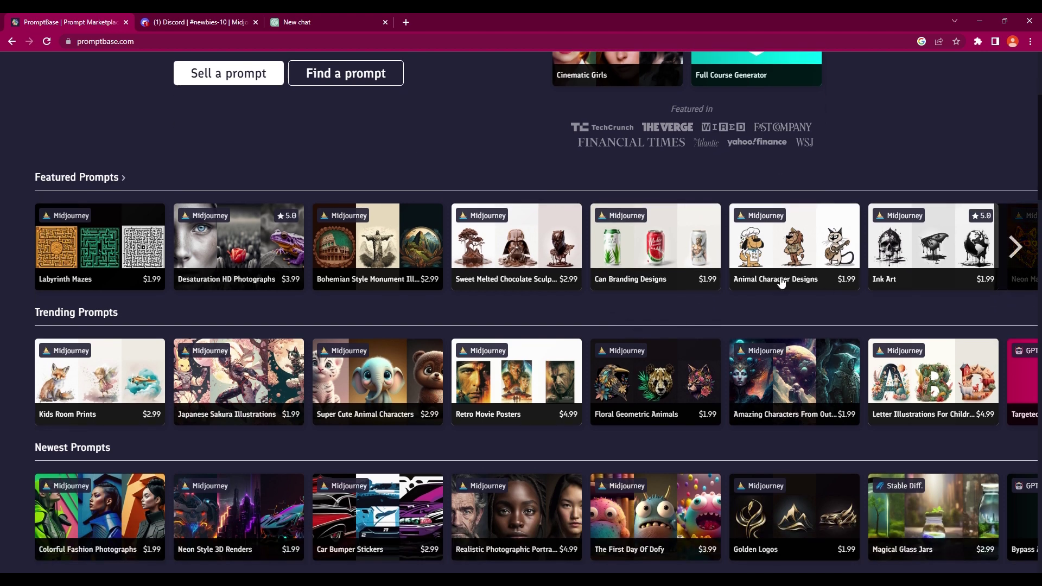
{"action": "scroll", "coordinate": [700, 310], "scroll_direction": "down", "scroll_amount": 2}
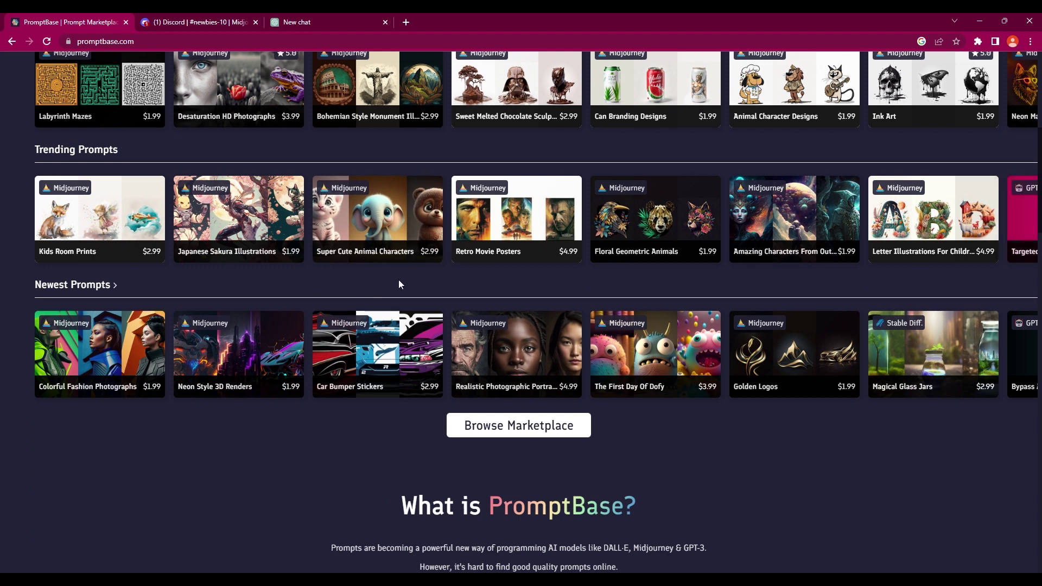
{"action": "left_click", "coordinate": [303, 20]}
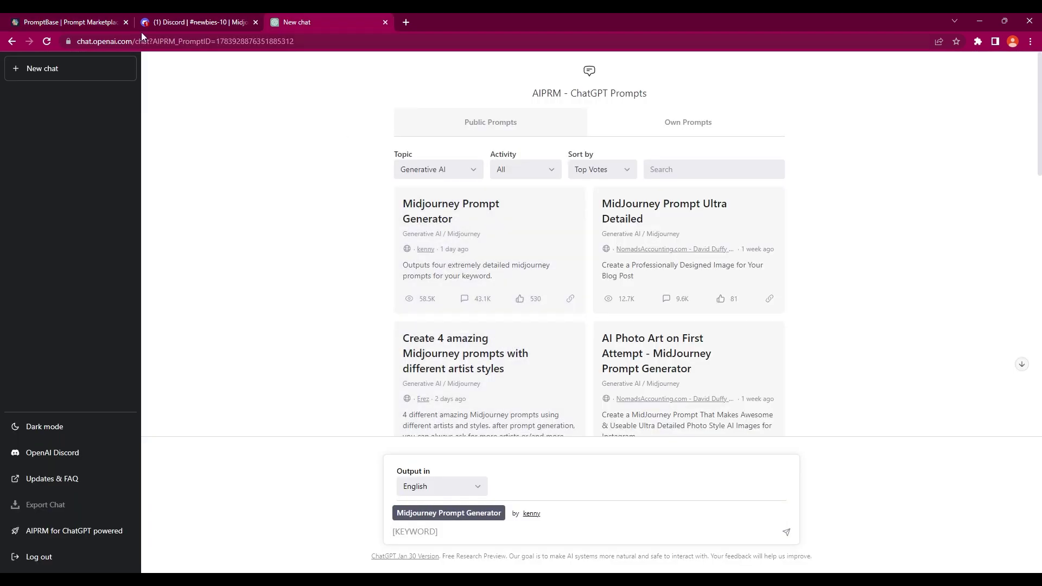
{"action": "left_click", "coordinate": [78, 23]}
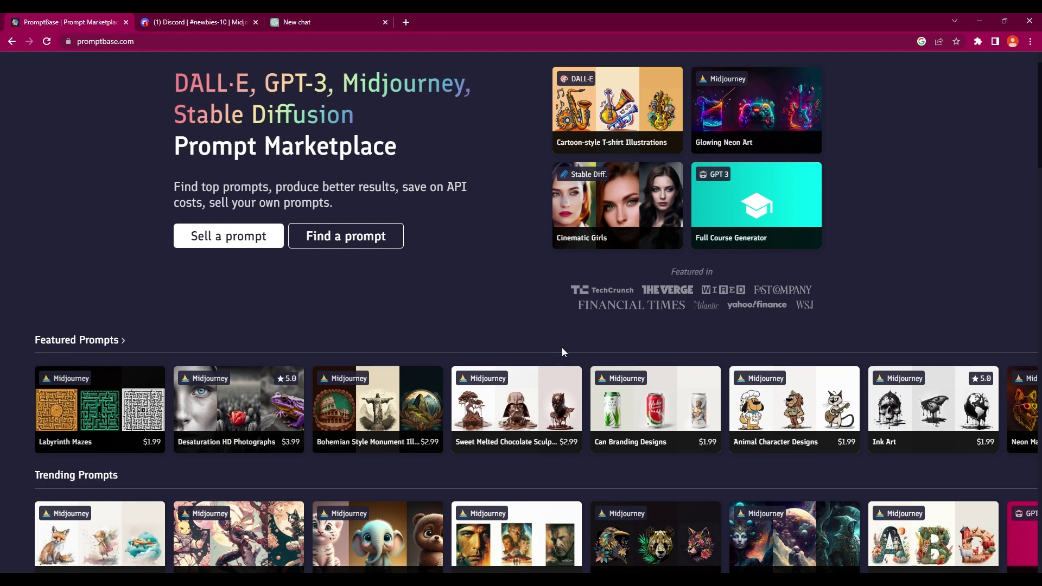
{"action": "scroll", "coordinate": [556, 325], "scroll_direction": "down", "scroll_amount": 3}
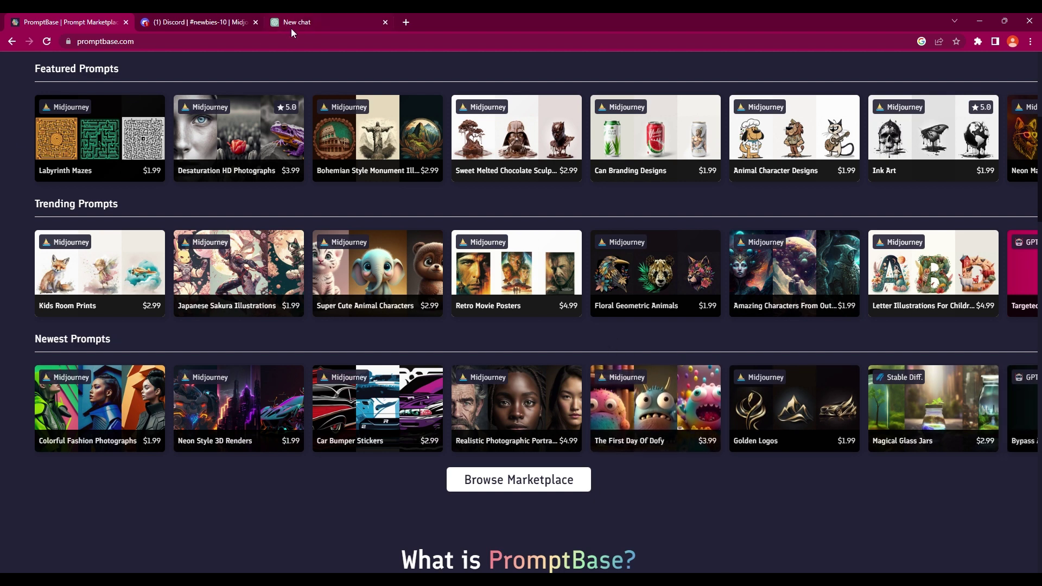
{"action": "left_click", "coordinate": [302, 19]}
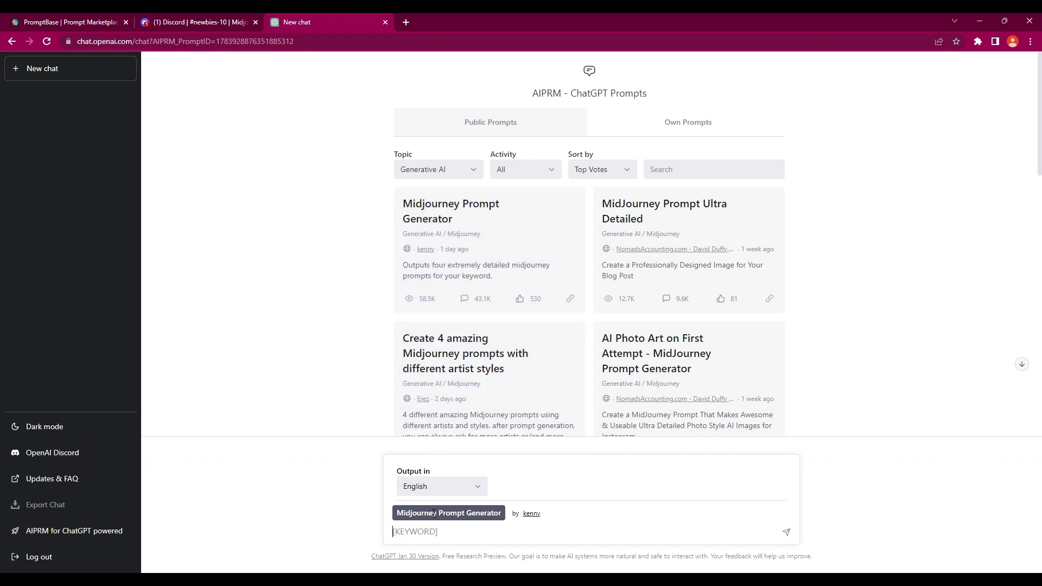
{"action": "type", "text": "A baby abd"}
- Submit the keyword 'A baby and a panda' to the Midjourney Prompt Generator
{"action": "key", "text": "BackSpace"}
{"action": "key", "text": "BackSpace"}
{"action": "key", "text": "BackSpace"}
{"action": "type", "text": "a"}
{"action": "type", "text": "nda"}
{"action": "key", "text": "Return"}
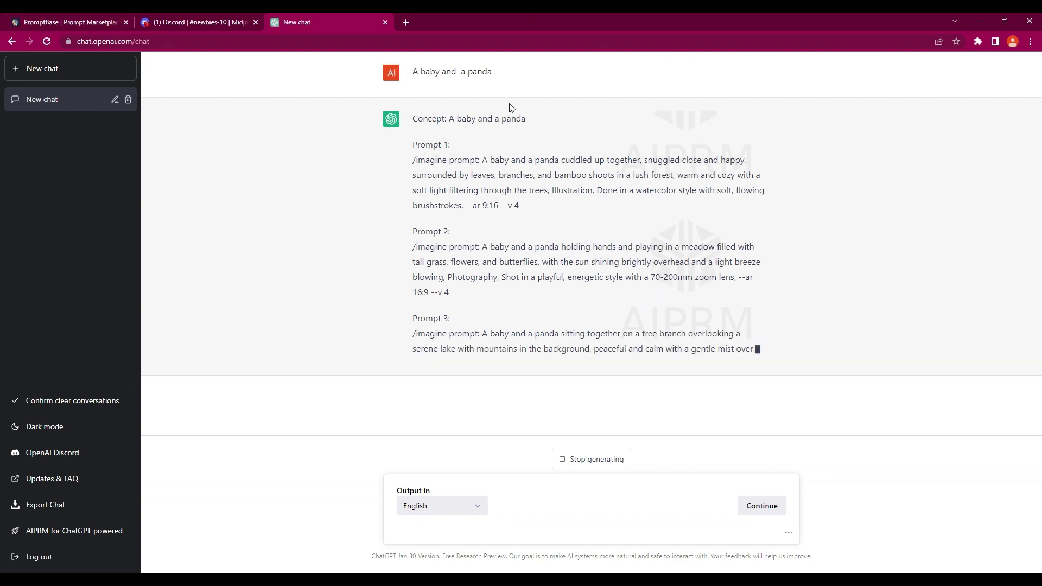
- Browse the PromptBase home page rows, then return to the ChatGPT conversation with the generated prompts
{"action": "left_click", "coordinate": [82, 22]}
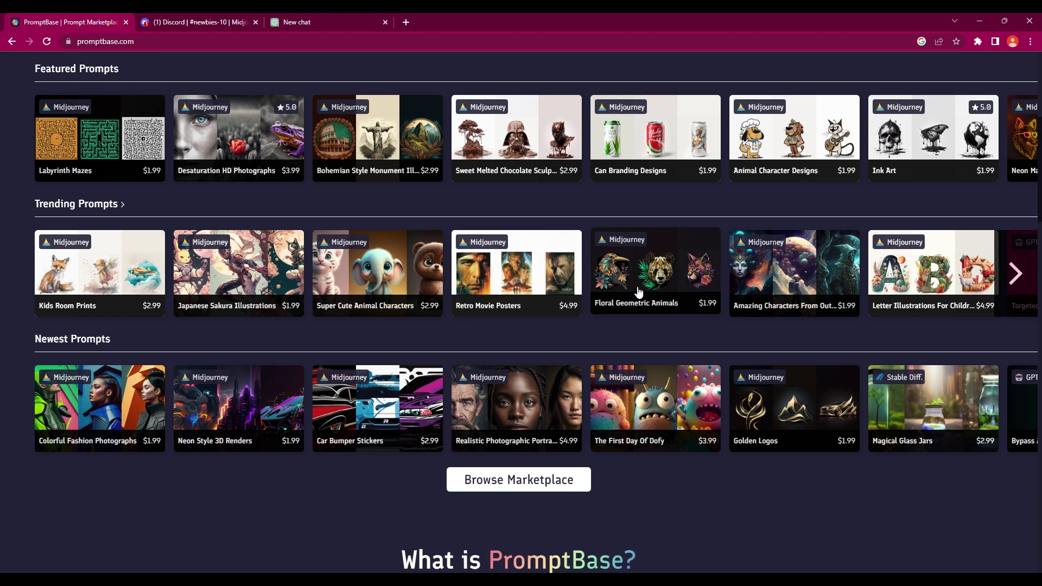
{"action": "scroll", "coordinate": [638, 291], "scroll_direction": "up", "scroll_amount": 2}
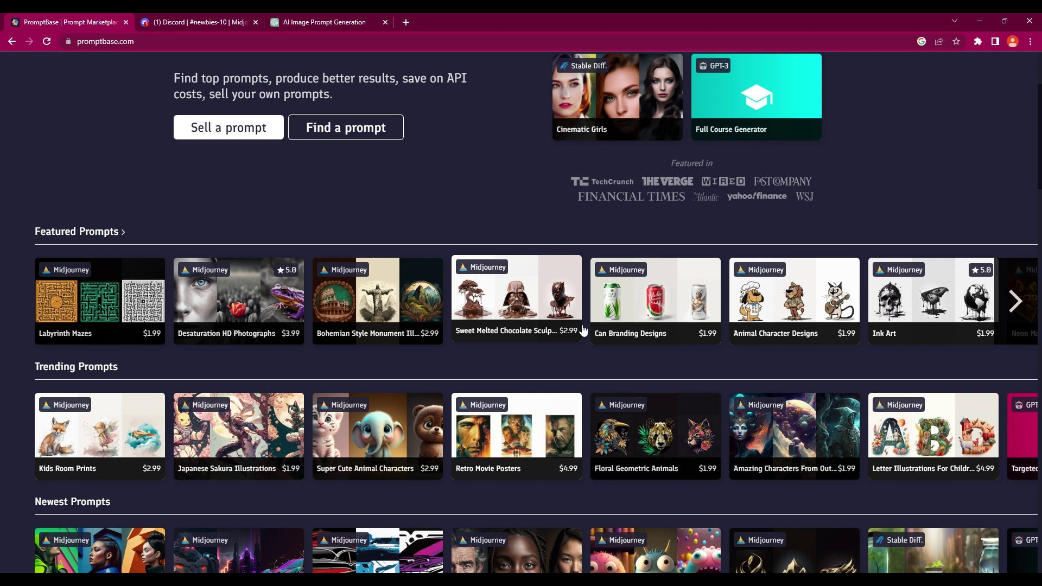
{"action": "scroll", "coordinate": [580, 322], "scroll_direction": "up", "scroll_amount": 2}
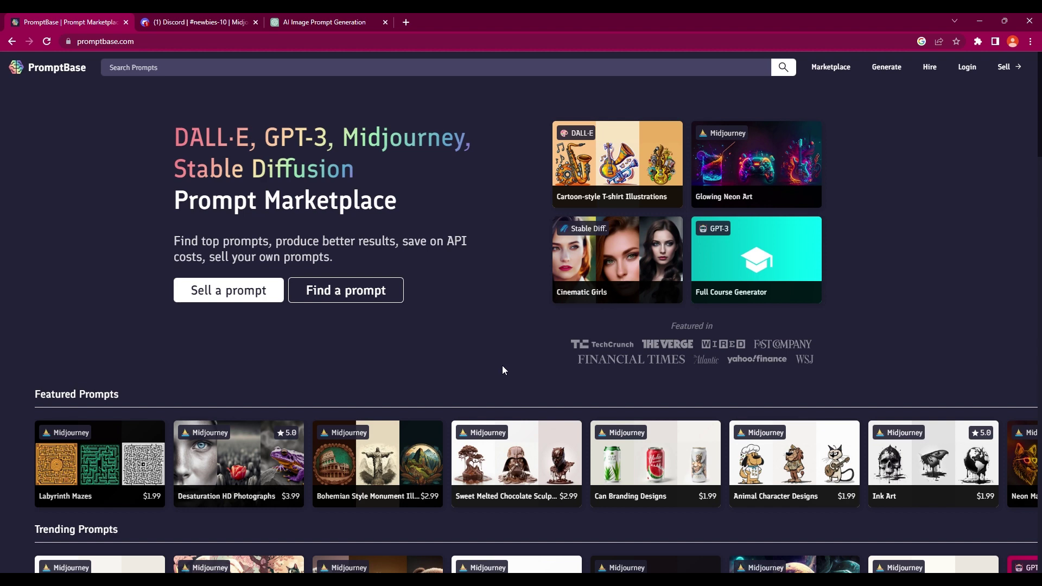
{"action": "scroll", "coordinate": [473, 358], "scroll_direction": "down", "scroll_amount": 1}
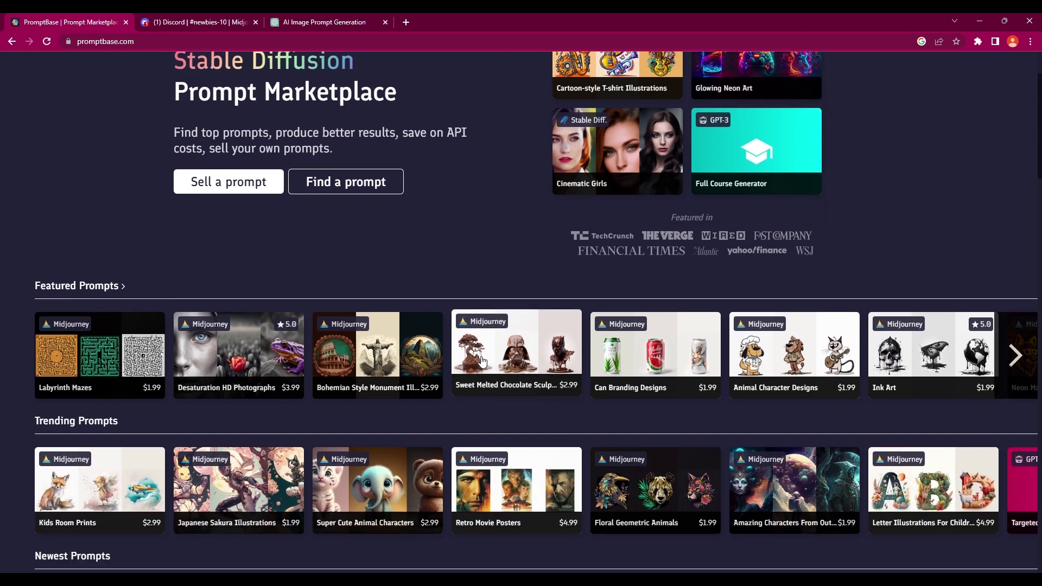
{"action": "scroll", "coordinate": [480, 360], "scroll_direction": "down", "scroll_amount": 1}
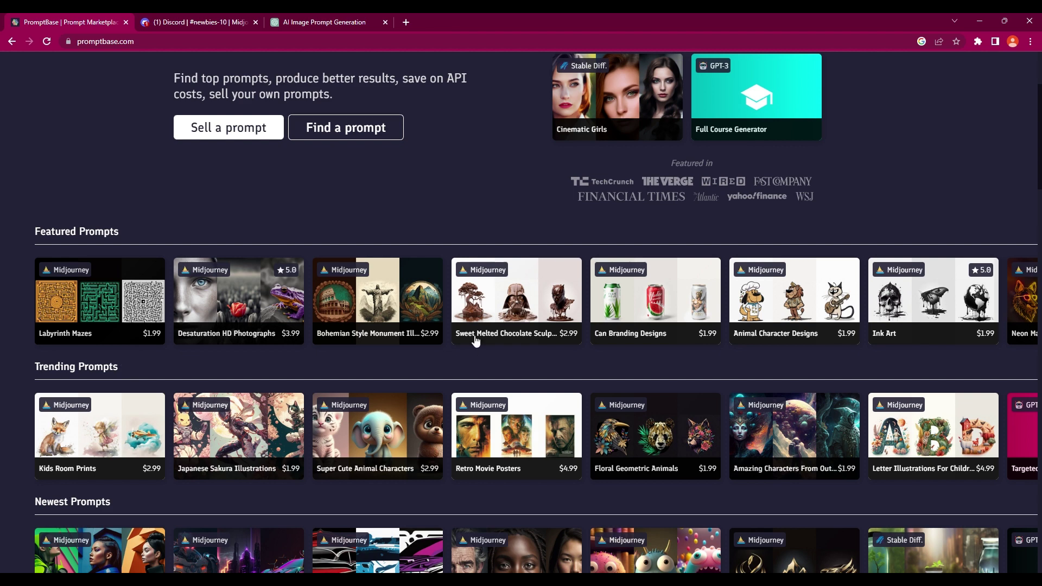
{"action": "scroll", "coordinate": [761, 402], "scroll_direction": "down", "scroll_amount": 2}
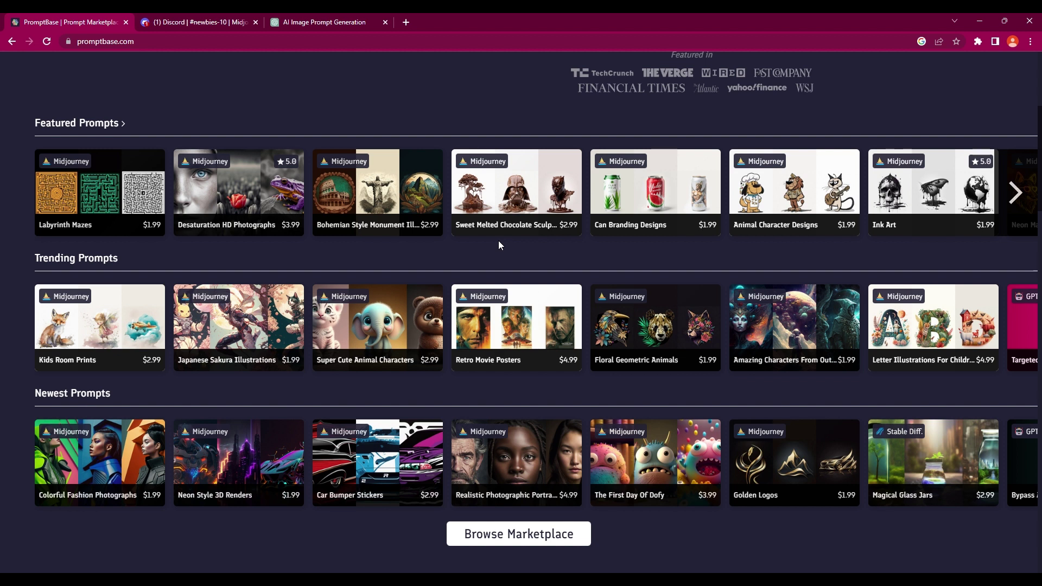
{"action": "mouse_move", "coordinate": [517, 193]}
{"action": "scroll", "coordinate": [596, 280], "scroll_direction": "down", "scroll_amount": 2}
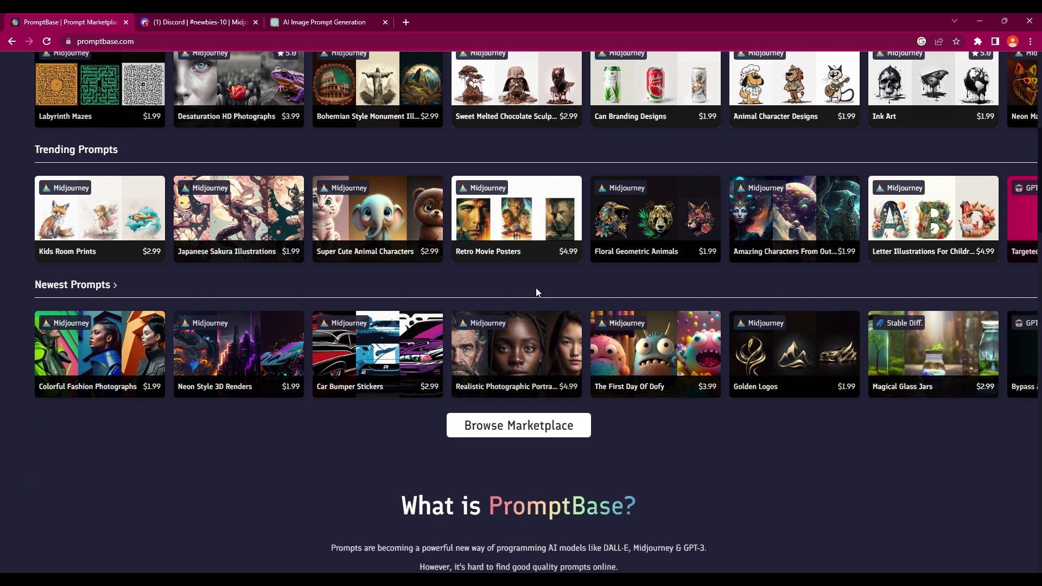
{"action": "scroll", "coordinate": [557, 292], "scroll_direction": "up", "scroll_amount": 2}
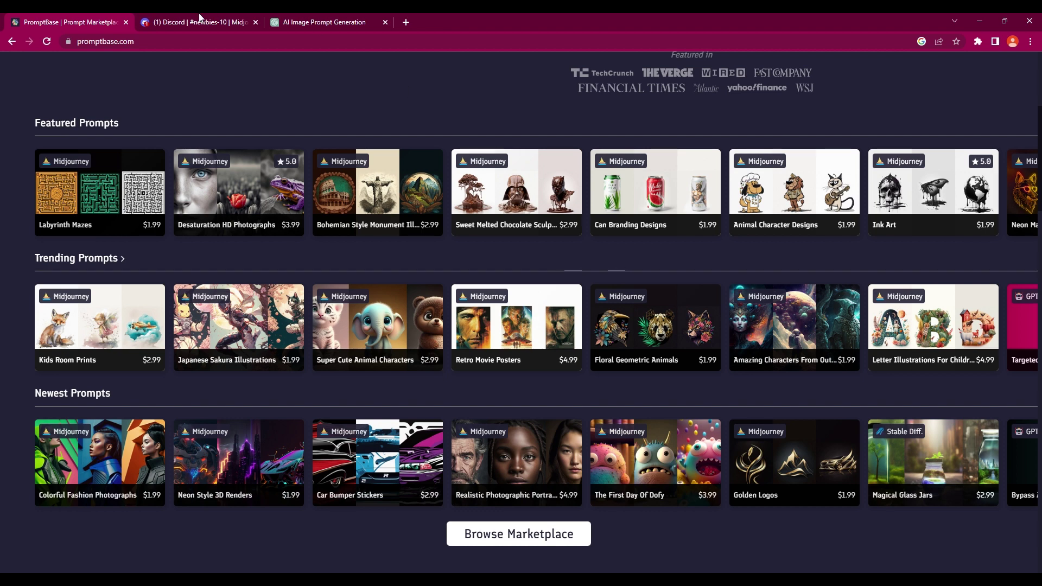
{"action": "left_click", "coordinate": [303, 24]}
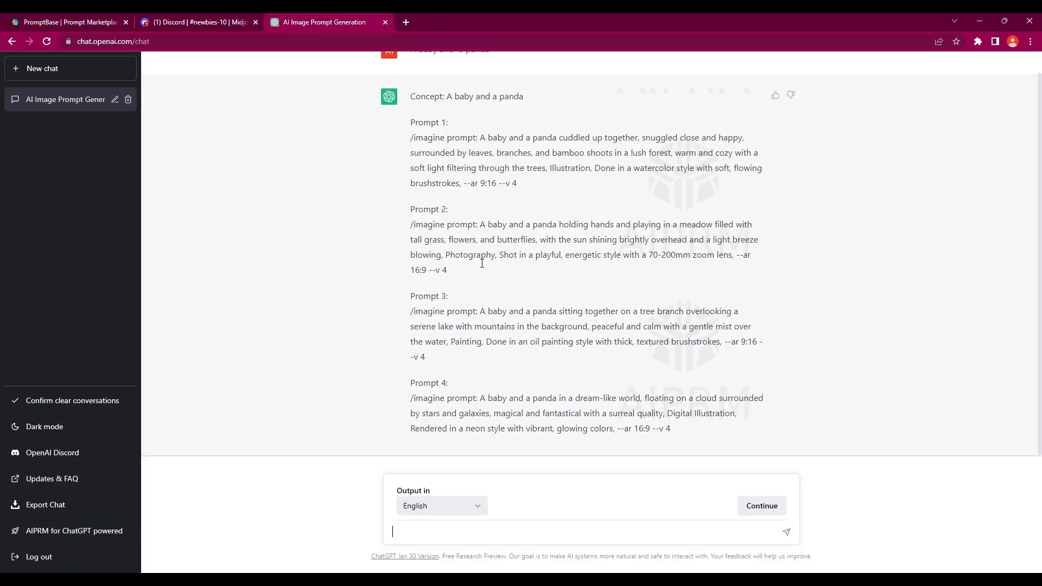
- Select the Prompt 2 baby-and-panda text and switch to the Midjourney channel in Discord
{"action": "mouse_move", "coordinate": [481, 228]}
{"action": "left_mouse_down"}
{"action": "mouse_move", "coordinate": [586, 256]}
{"action": "mouse_move", "coordinate": [620, 280]}
{"action": "left_mouse_up"}
{"action": "key", "text": "ctrl+c"}
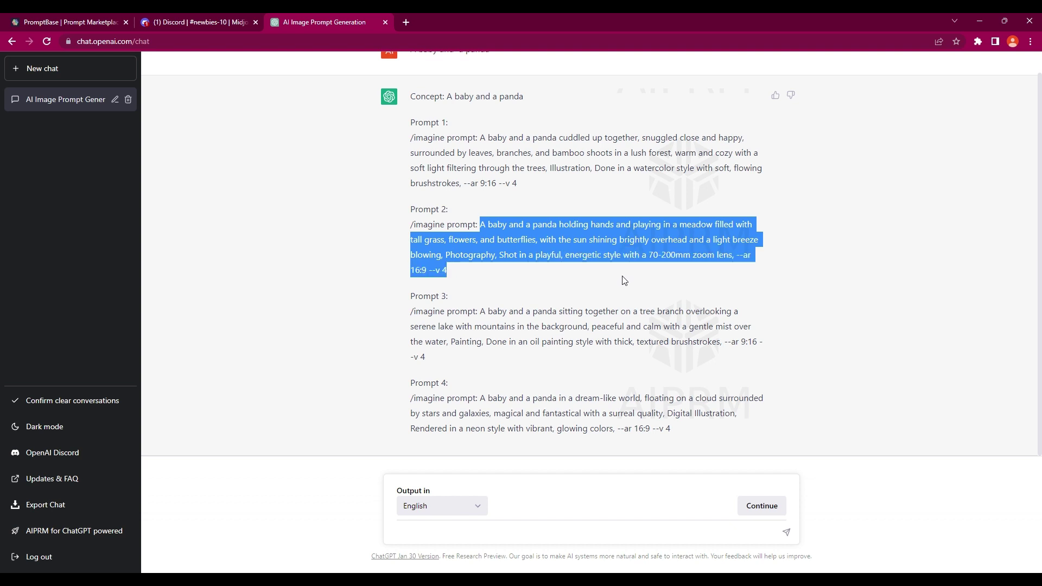
{"action": "left_click", "coordinate": [180, 22]}
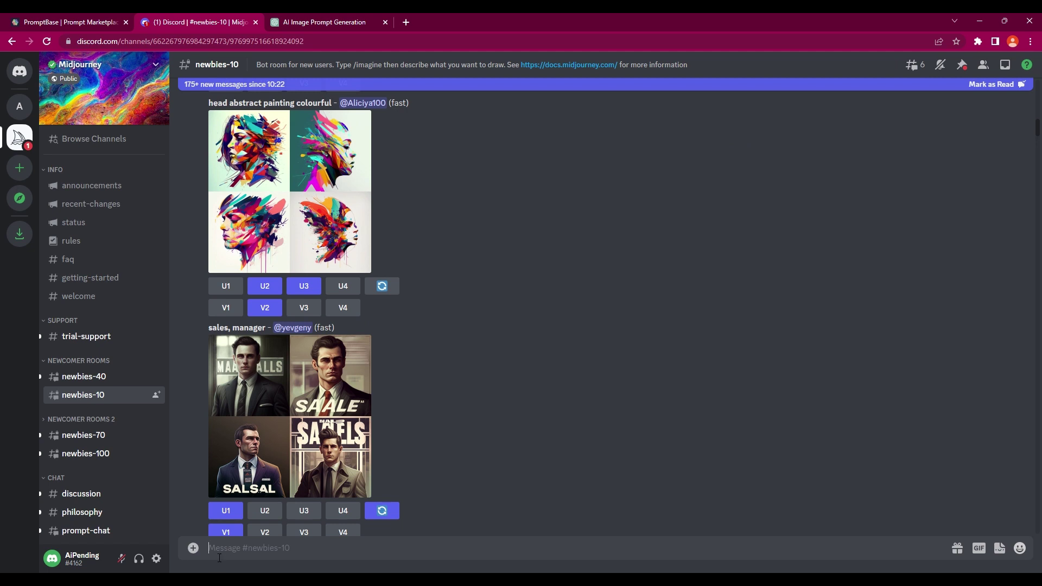
- Run /imagine with the pasted baby-and-panda meadow prompt to generate a four-image grid
{"action": "left_click", "coordinate": [193, 548]}
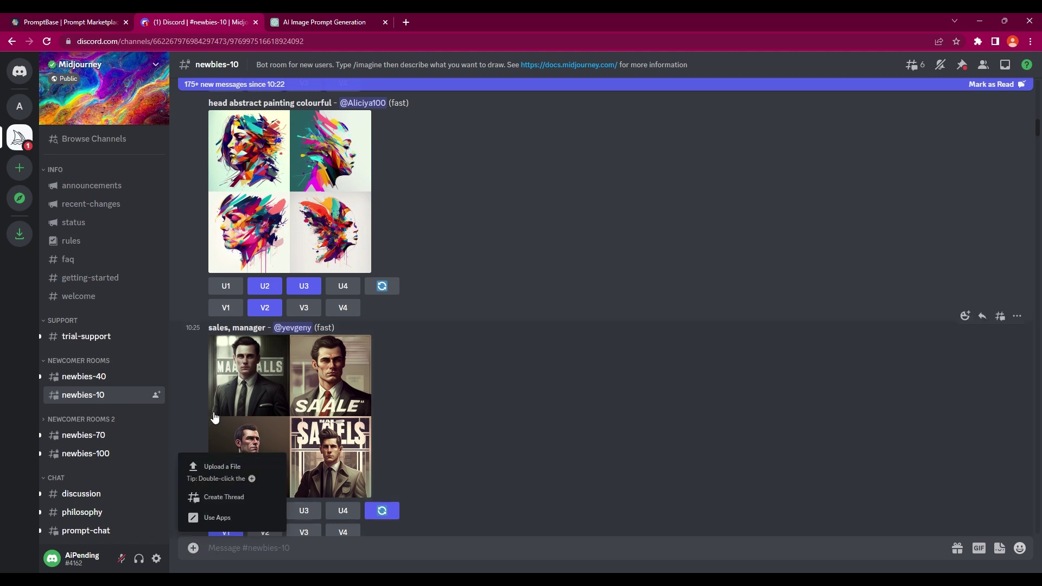
{"action": "left_click", "coordinate": [225, 515]}
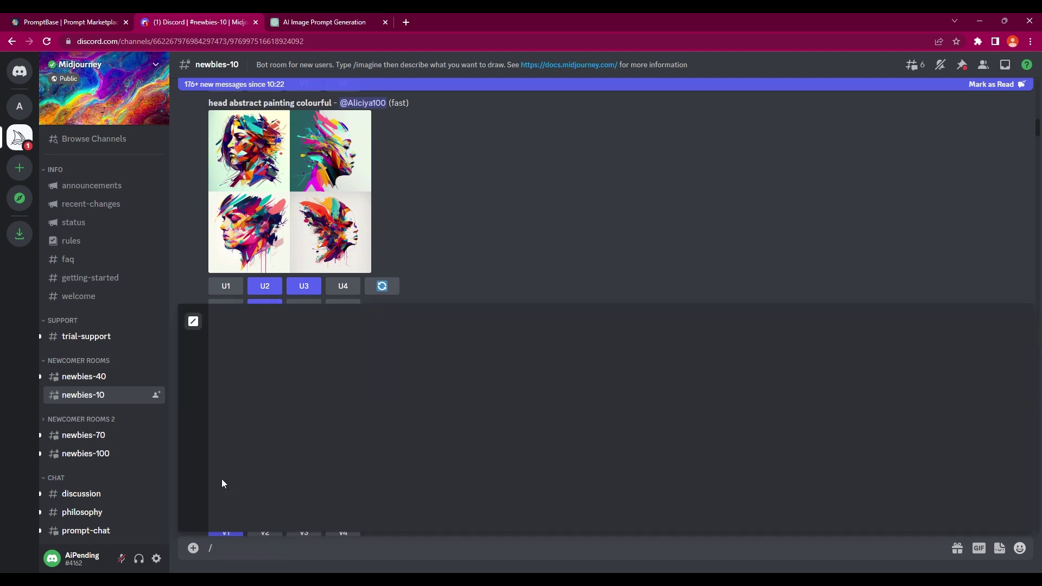
{"action": "left_click", "coordinate": [259, 337]}
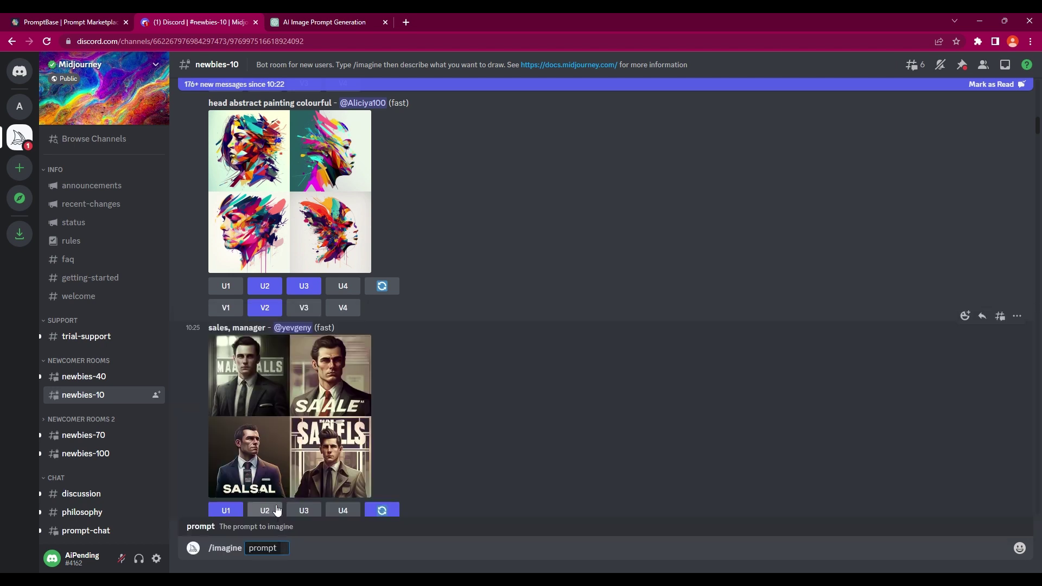
{"action": "key", "text": "ctrl+v"}
{"action": "key", "text": "Return"}
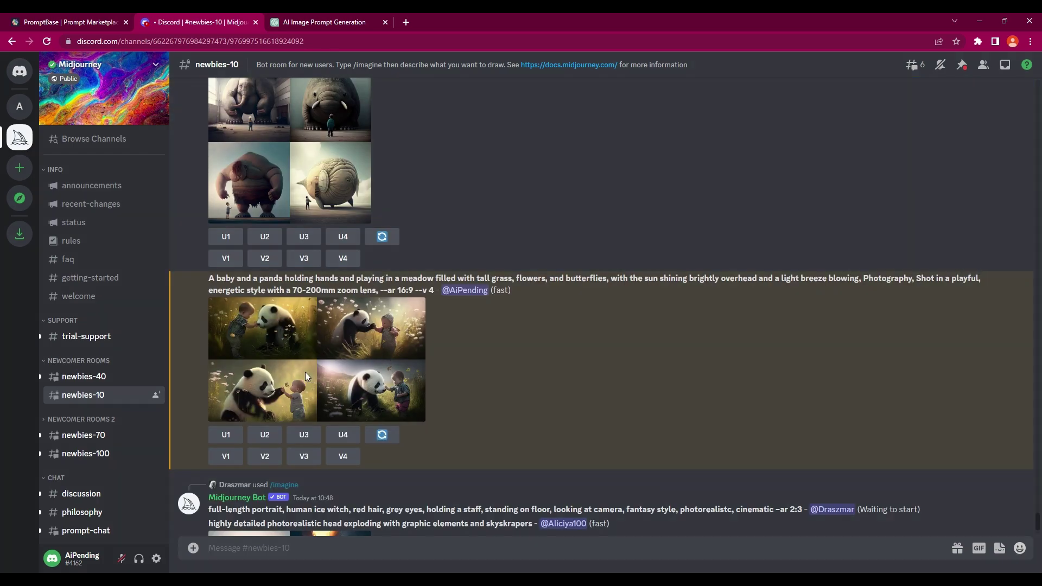
- View the finished baby-and-panda grid enlarged, then bring up the mentions inbox (Ctrl+I)
{"action": "left_click", "coordinate": [305, 372]}
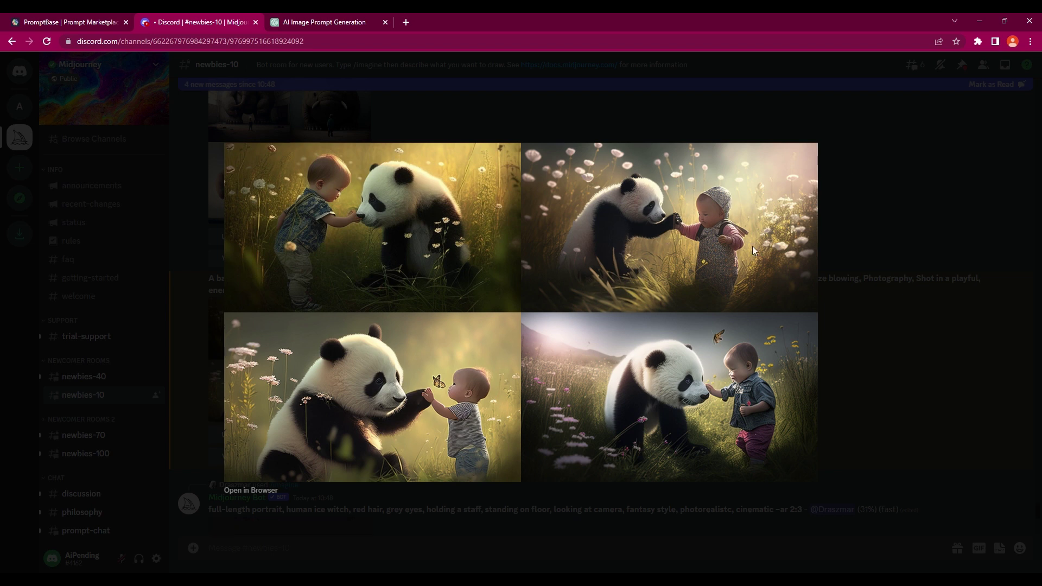
{"action": "key", "text": "ctrl+i"}
{"action": "scroll", "coordinate": [827, 318], "scroll_direction": "down", "scroll_amount": 3}
{"action": "scroll", "coordinate": [828, 317], "scroll_direction": "down", "scroll_amount": 2}
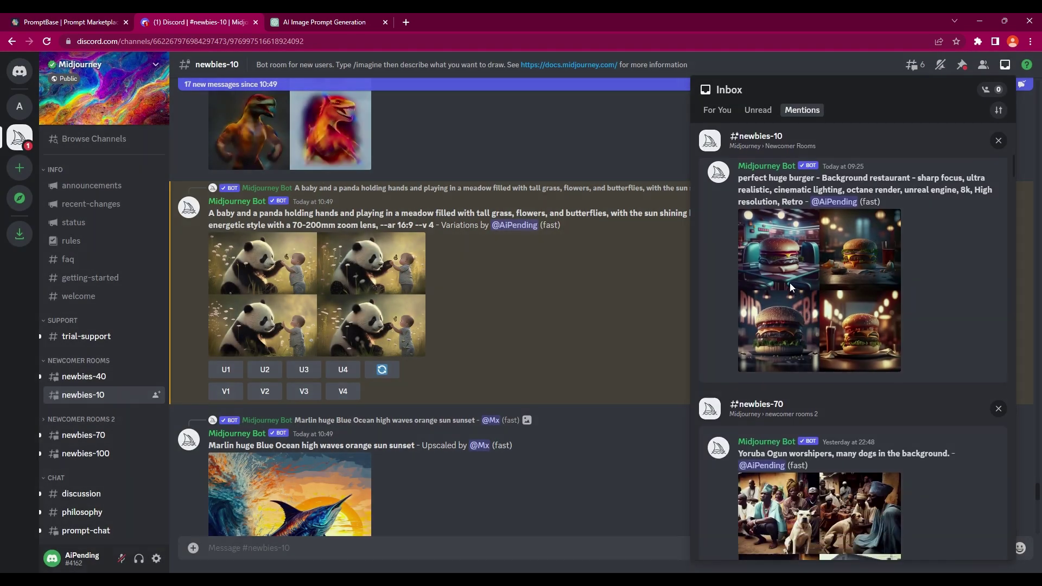
- View the burger, tiny plant, panda-on-a-branch and chubby man grids enlarged from the inbox
{"action": "left_click", "coordinate": [828, 318]}
{"action": "left_click", "coordinate": [851, 317]}
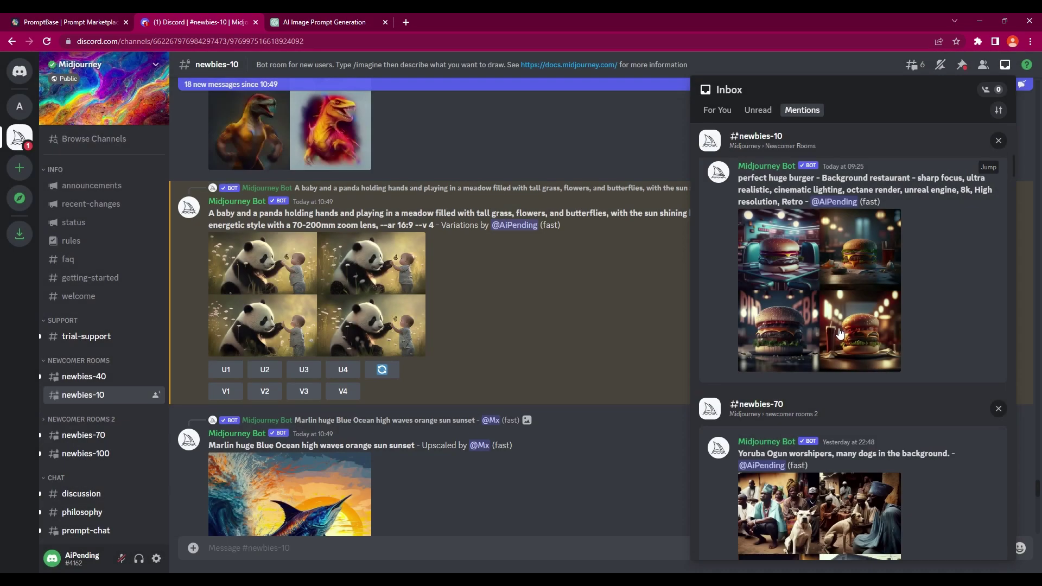
{"action": "scroll", "coordinate": [852, 317], "scroll_direction": "down", "scroll_amount": 3}
{"action": "scroll", "coordinate": [835, 365], "scroll_direction": "down", "scroll_amount": 3}
{"action": "scroll", "coordinate": [836, 364], "scroll_direction": "down", "scroll_amount": 2}
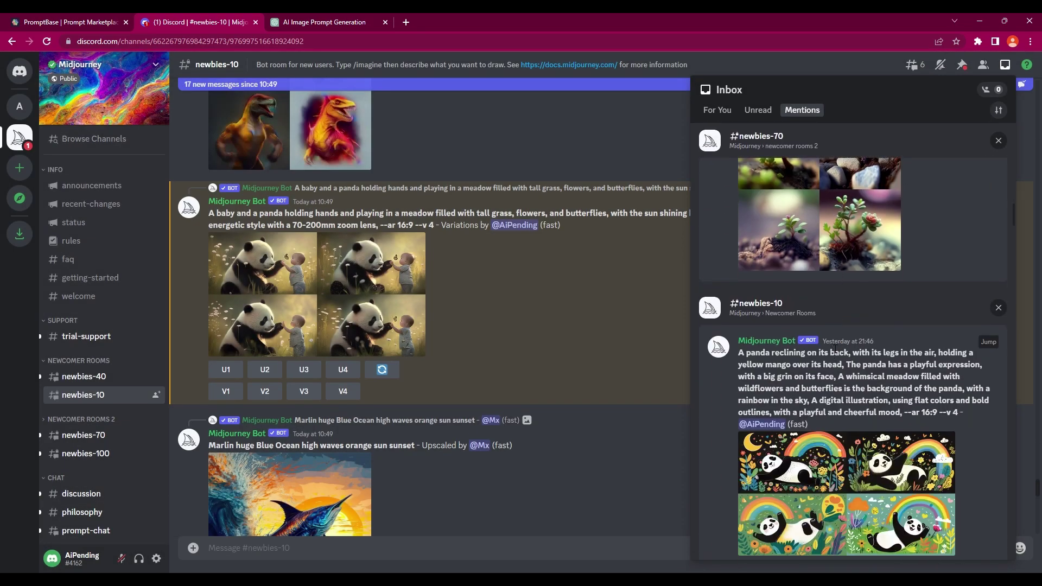
{"action": "left_click", "coordinate": [817, 242]}
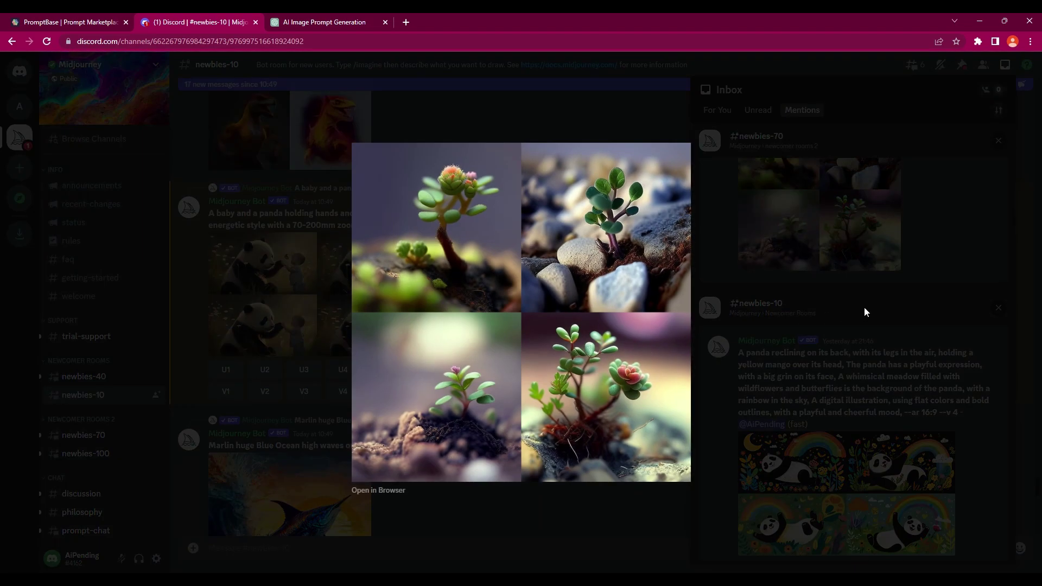
{"action": "left_click", "coordinate": [864, 307]}
{"action": "scroll", "coordinate": [860, 334], "scroll_direction": "down", "scroll_amount": 5}
{"action": "scroll", "coordinate": [860, 335], "scroll_direction": "down", "scroll_amount": 1}
{"action": "left_click", "coordinate": [852, 350]}
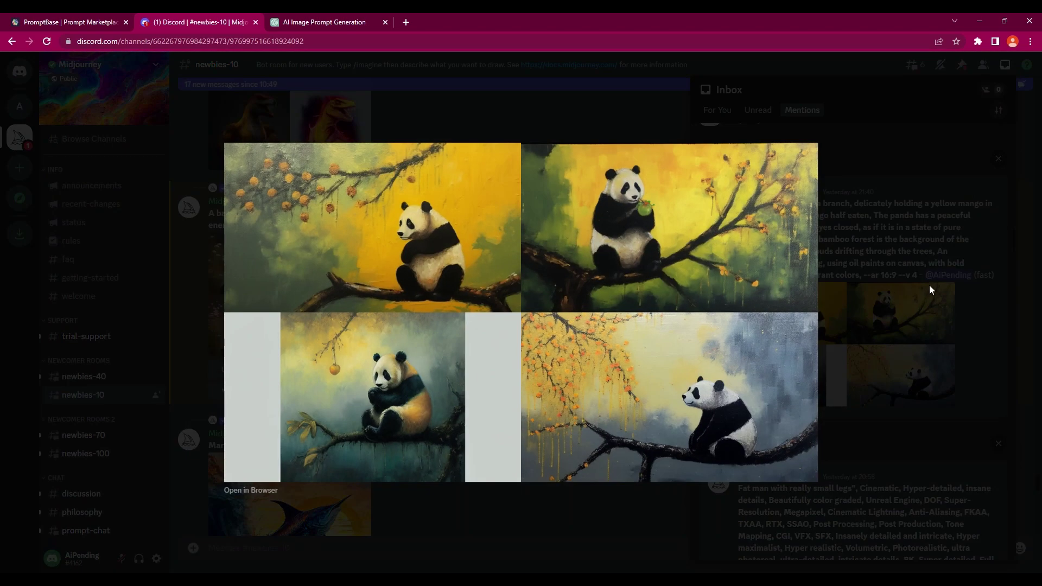
{"action": "left_click", "coordinate": [929, 286]}
{"action": "scroll", "coordinate": [867, 344], "scroll_direction": "down", "scroll_amount": 5}
{"action": "scroll", "coordinate": [823, 323], "scroll_direction": "up", "scroll_amount": 1}
{"action": "scroll", "coordinate": [818, 318], "scroll_direction": "up", "scroll_amount": 1}
{"action": "left_click", "coordinate": [808, 302]}
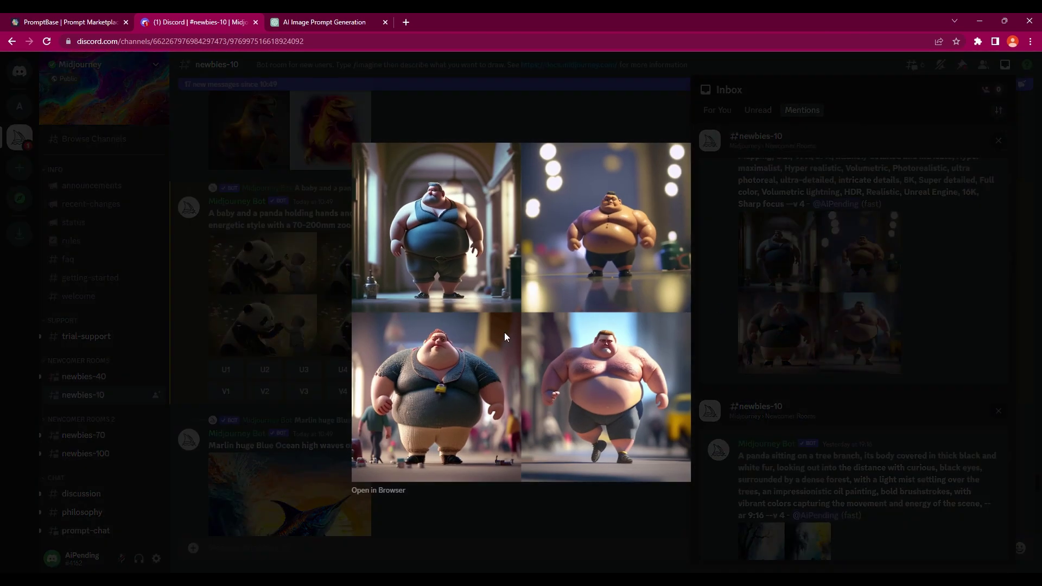
{"action": "left_click", "coordinate": [833, 317]}
{"action": "scroll", "coordinate": [885, 353], "scroll_direction": "down", "scroll_amount": 3}
{"action": "scroll", "coordinate": [885, 353], "scroll_direction": "down", "scroll_amount": 3}
{"action": "scroll", "coordinate": [867, 362], "scroll_direction": "down", "scroll_amount": 2}
- View the fairy forest and two bamboo-forest panda grids enlarged, then return to PromptBase
{"action": "left_click", "coordinate": [831, 259]}
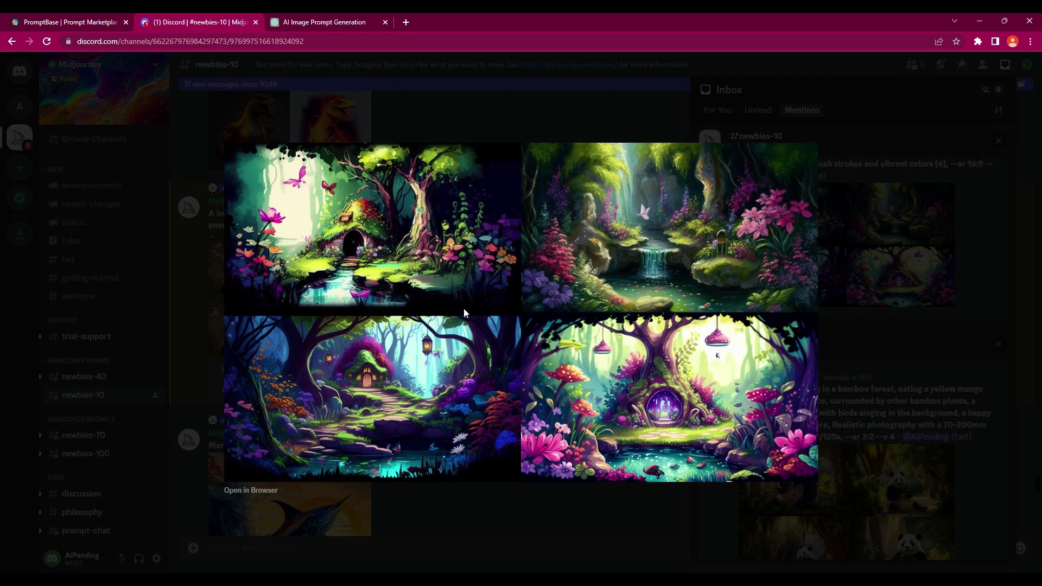
{"action": "left_click", "coordinate": [903, 314]}
{"action": "scroll", "coordinate": [830, 391], "scroll_direction": "down", "scroll_amount": 1}
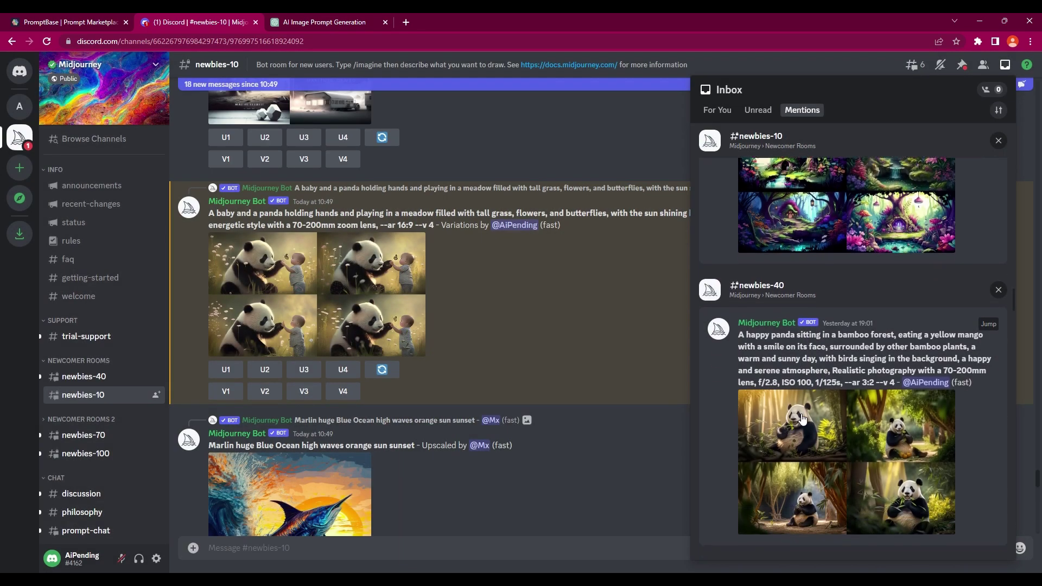
{"action": "left_click", "coordinate": [813, 438]}
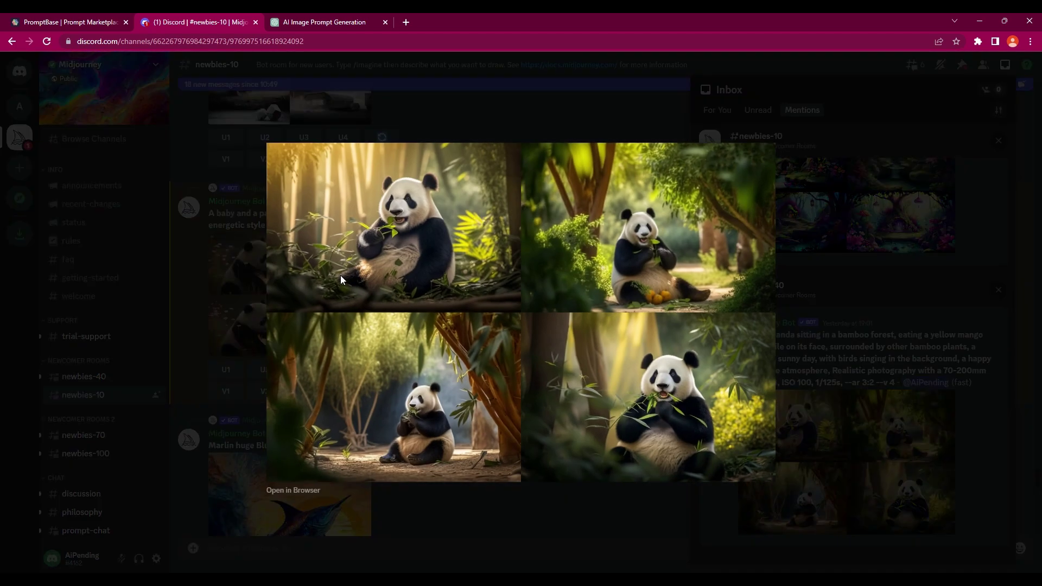
{"action": "left_click", "coordinate": [885, 306]}
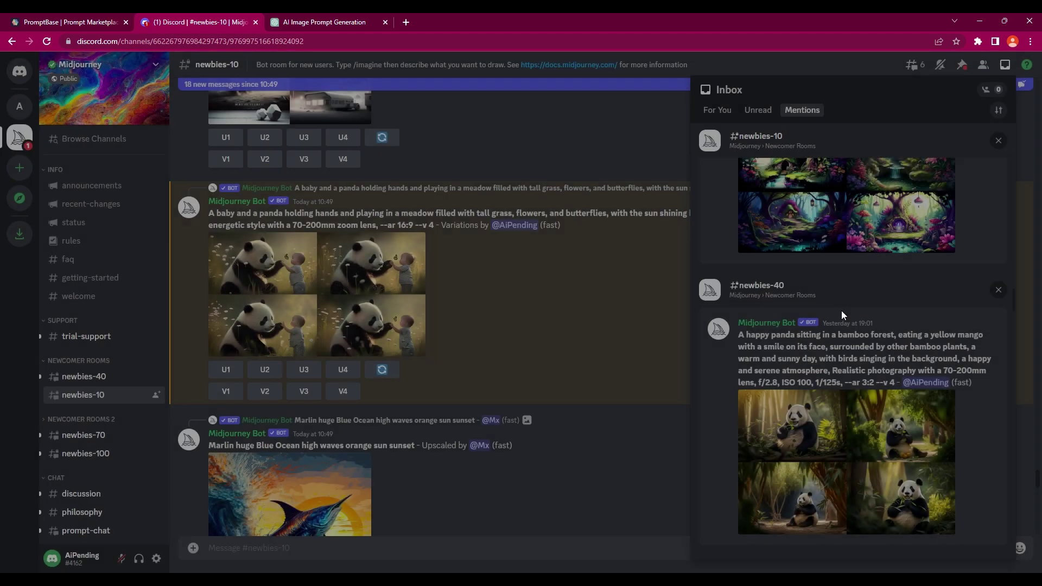
{"action": "scroll", "coordinate": [839, 325], "scroll_direction": "down", "scroll_amount": 2}
{"action": "left_click", "coordinate": [845, 356]}
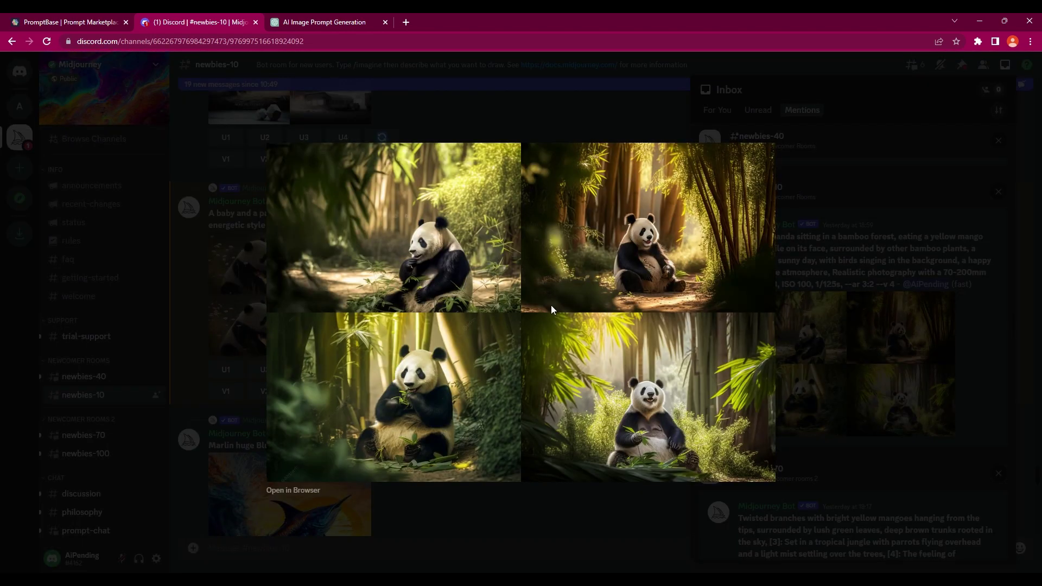
{"action": "left_click", "coordinate": [879, 269]}
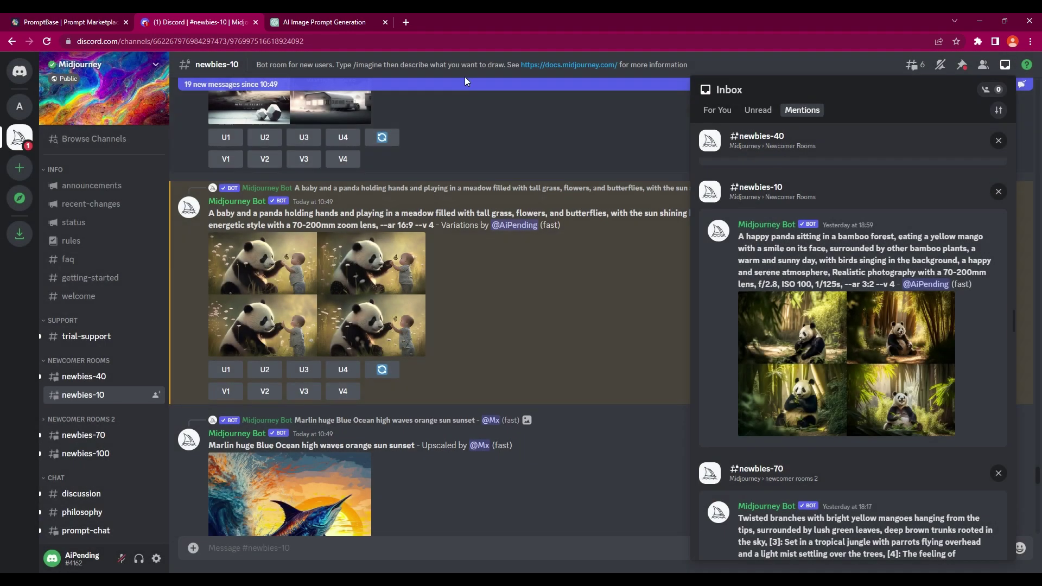
{"action": "left_click", "coordinate": [57, 21]}
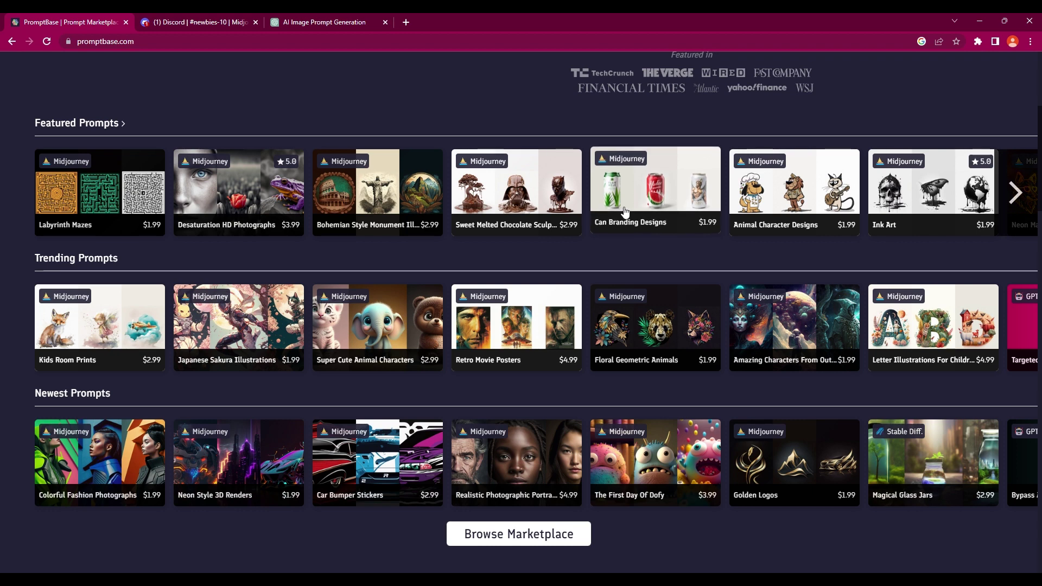
{"action": "scroll", "coordinate": [435, 328], "scroll_direction": "up", "scroll_amount": 3}
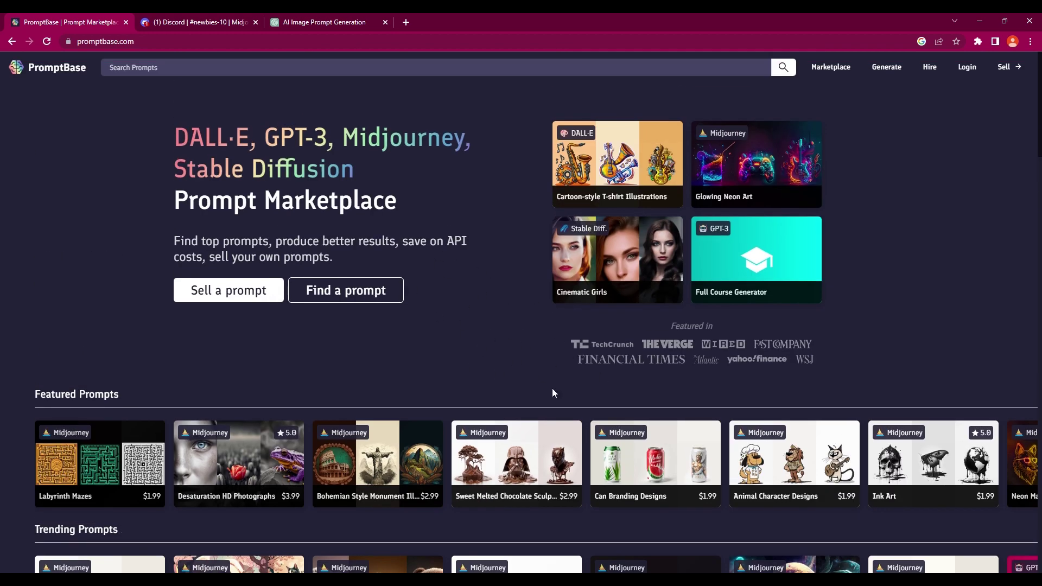
{"action": "scroll", "coordinate": [544, 388], "scroll_direction": "down", "scroll_amount": 1}
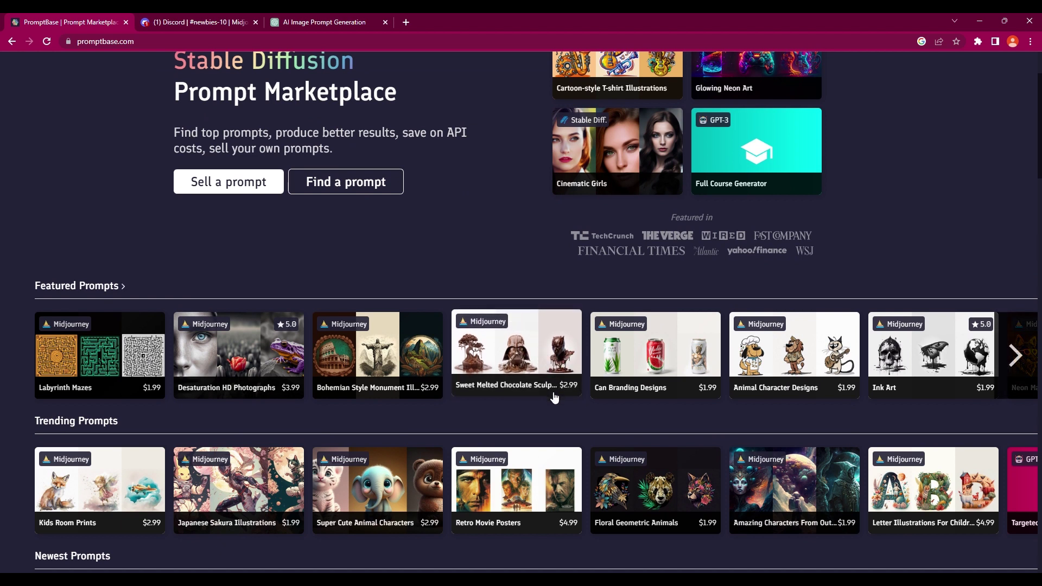
{"action": "scroll", "coordinate": [552, 398], "scroll_direction": "down", "scroll_amount": 1}
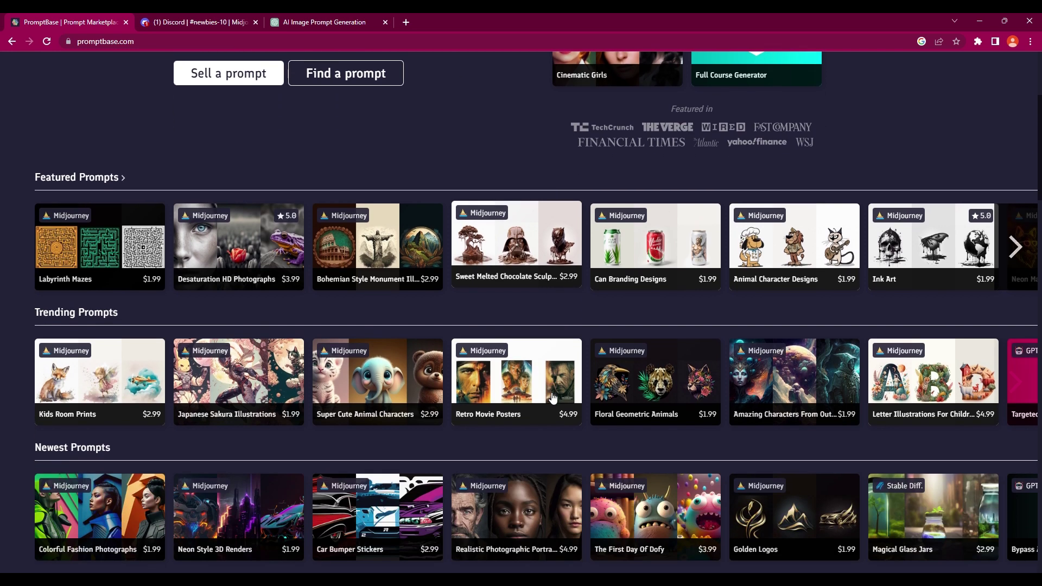